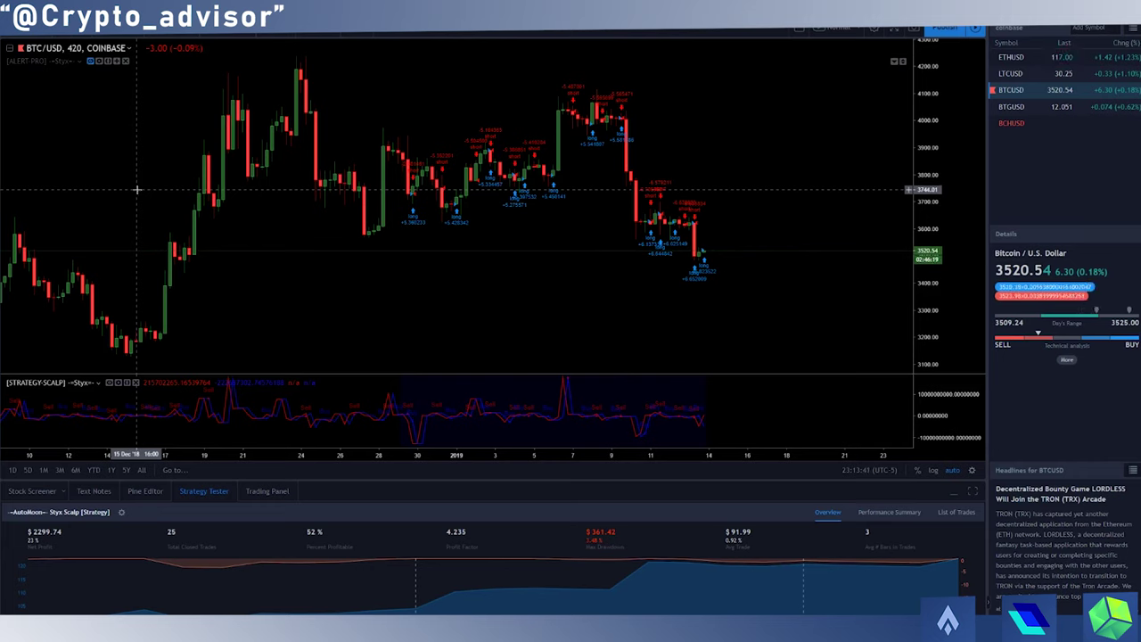
Step: Switch the chart to the WAXBTC pair on Bitfinex and adjust the zoom
{"action": "type", "text": "wax"}
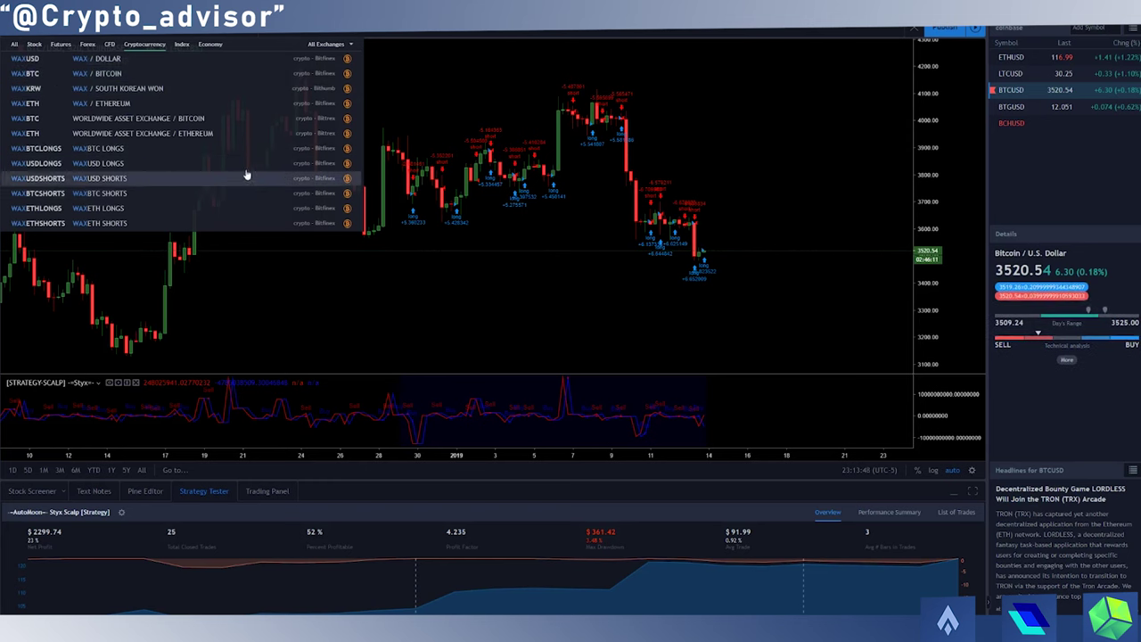
{"action": "left_click", "coordinate": [143, 79]}
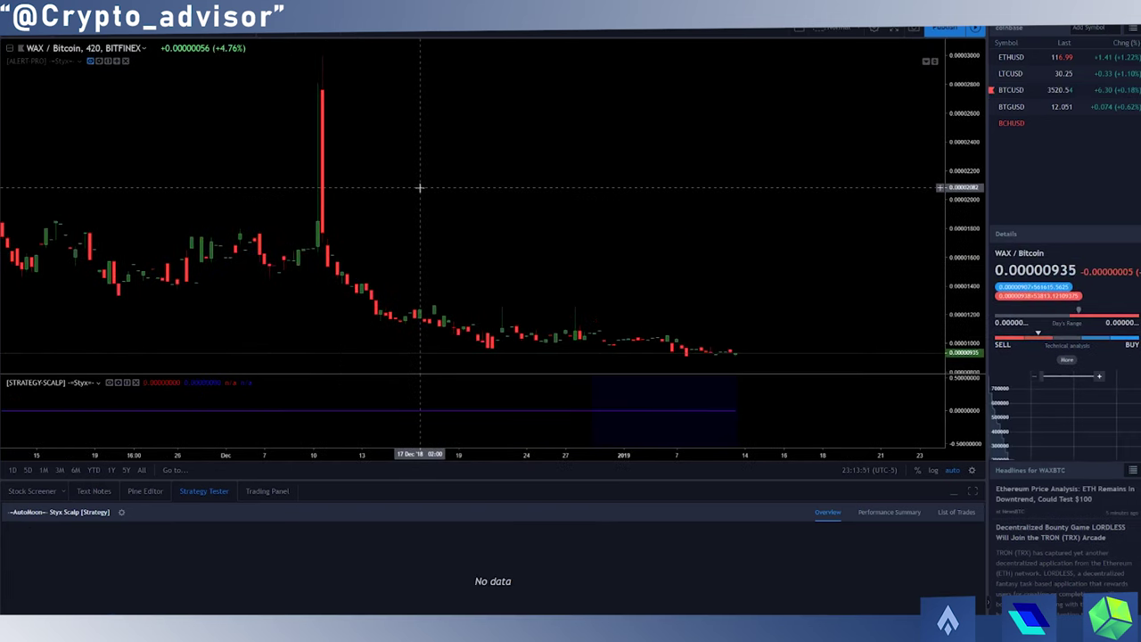
{"action": "scroll", "coordinate": [401, 187], "scroll_direction": "down", "scroll_amount": 1}
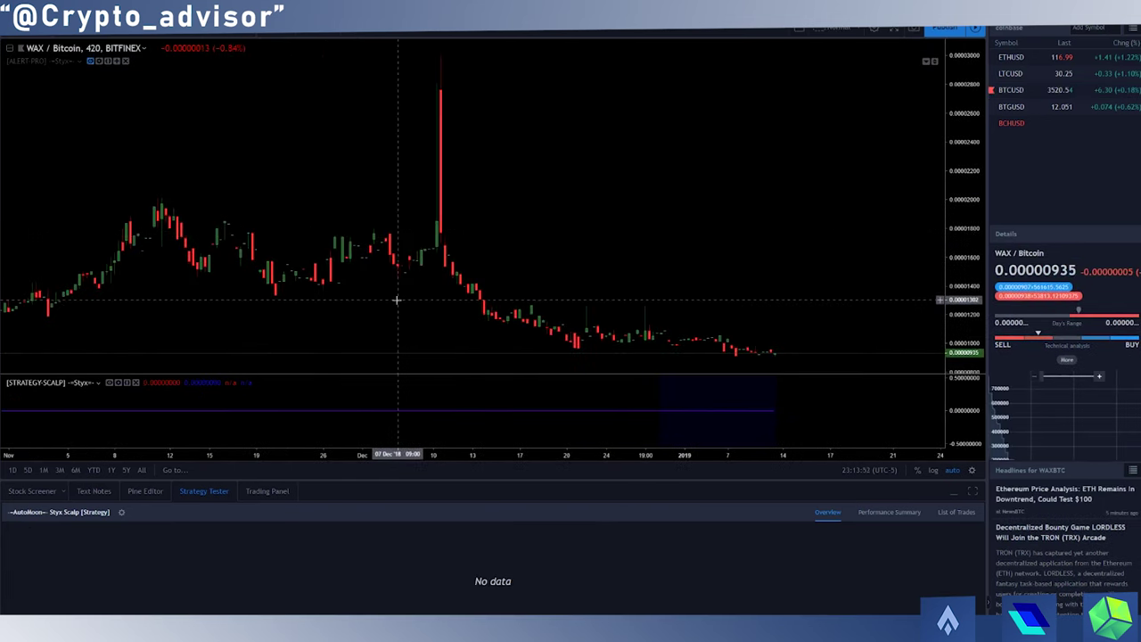
{"action": "scroll", "coordinate": [400, 268], "scroll_direction": "down", "scroll_amount": 3}
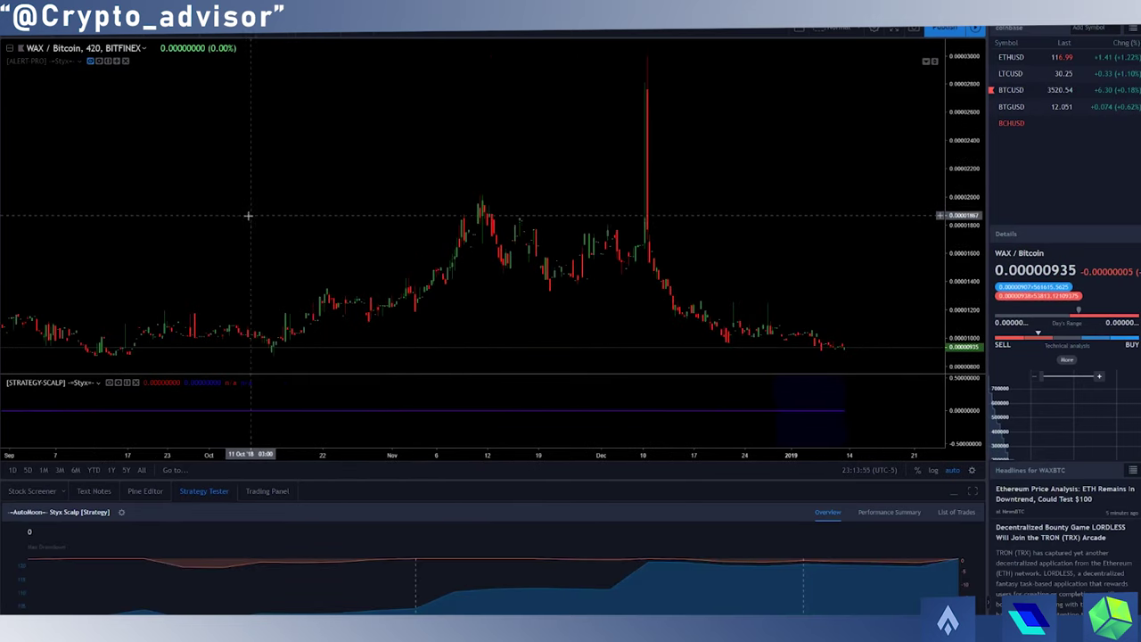
{"action": "scroll", "coordinate": [175, 183], "scroll_direction": "up", "scroll_amount": 1}
{"action": "scroll", "coordinate": [174, 184], "scroll_direction": "up", "scroll_amount": 2}
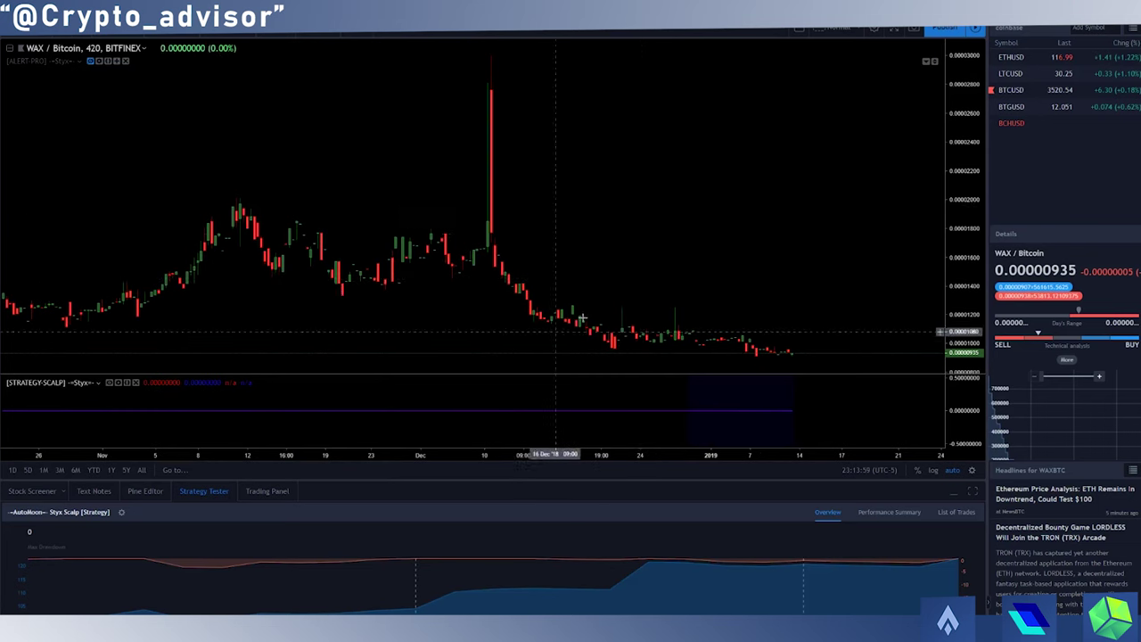
{"action": "scroll", "coordinate": [580, 305], "scroll_direction": "up", "scroll_amount": 1}
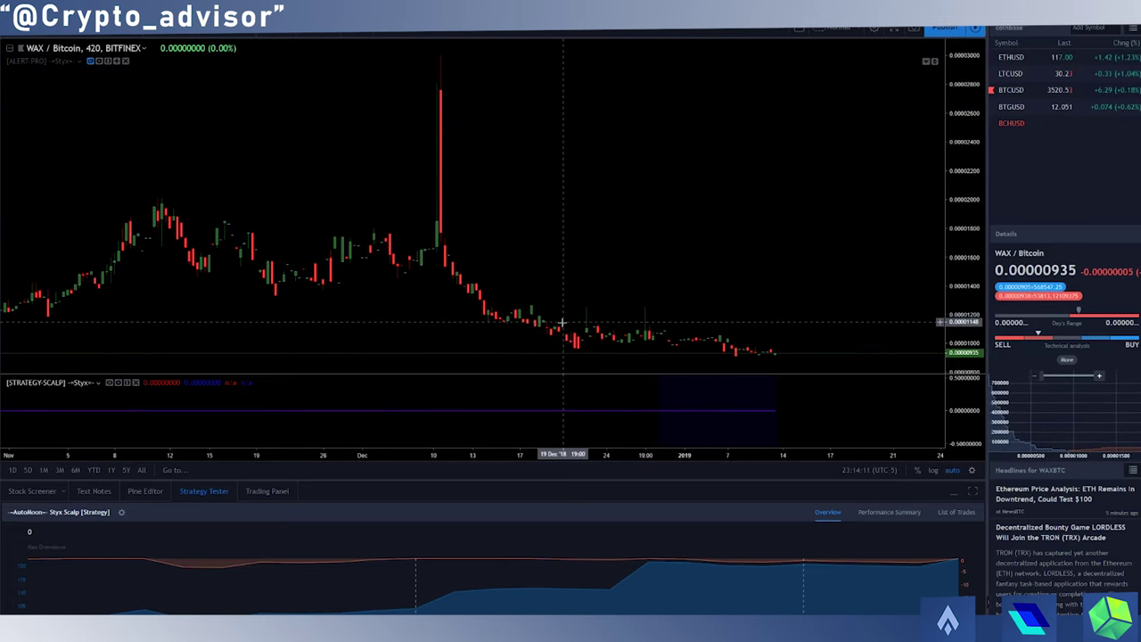
{"action": "scroll", "coordinate": [562, 322], "scroll_direction": "up", "scroll_amount": 1}
{"action": "scroll", "coordinate": [562, 322], "scroll_direction": "down", "scroll_amount": 2}
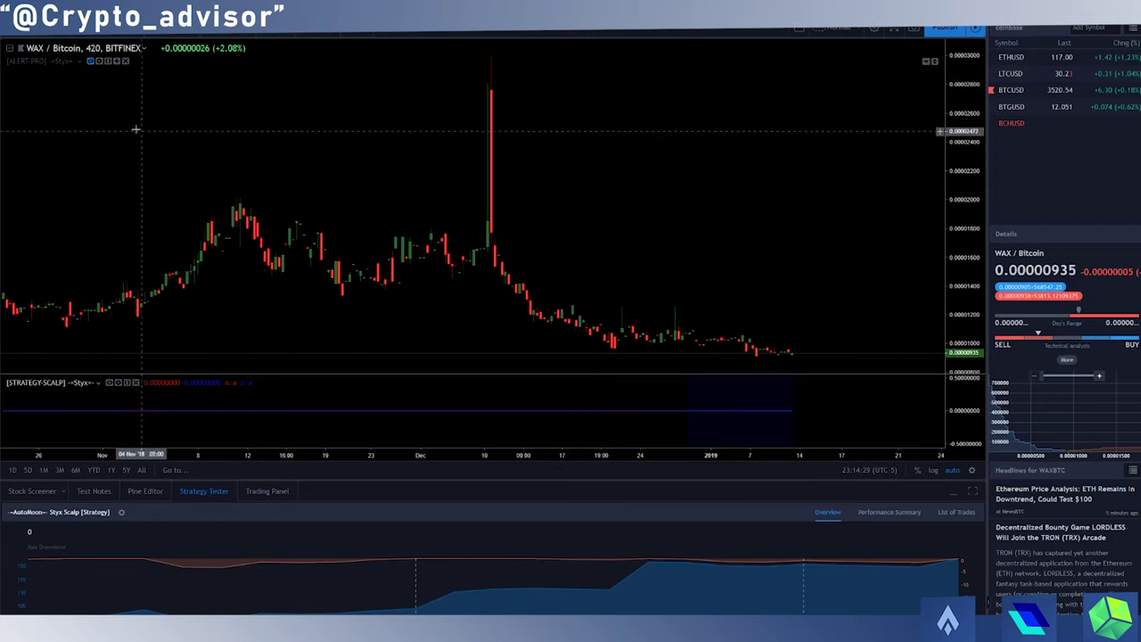
Step: Load the Binance CARDANO / TETHERUS chart and adjust its zoom
{"action": "left_click", "coordinate": [34, 46]}
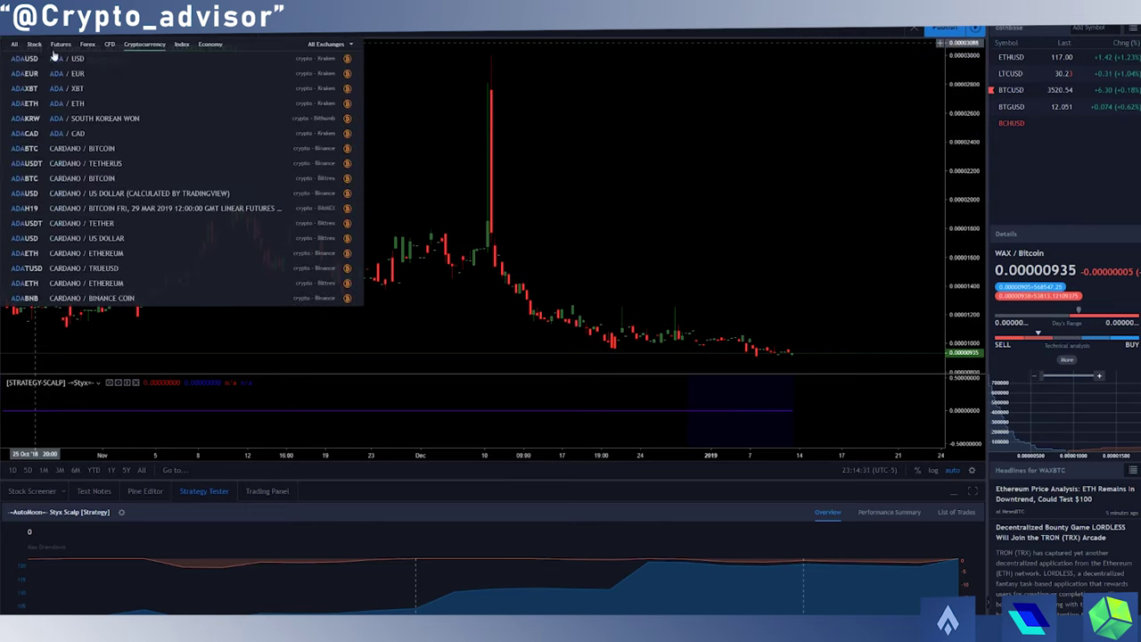
{"action": "left_click", "coordinate": [213, 170]}
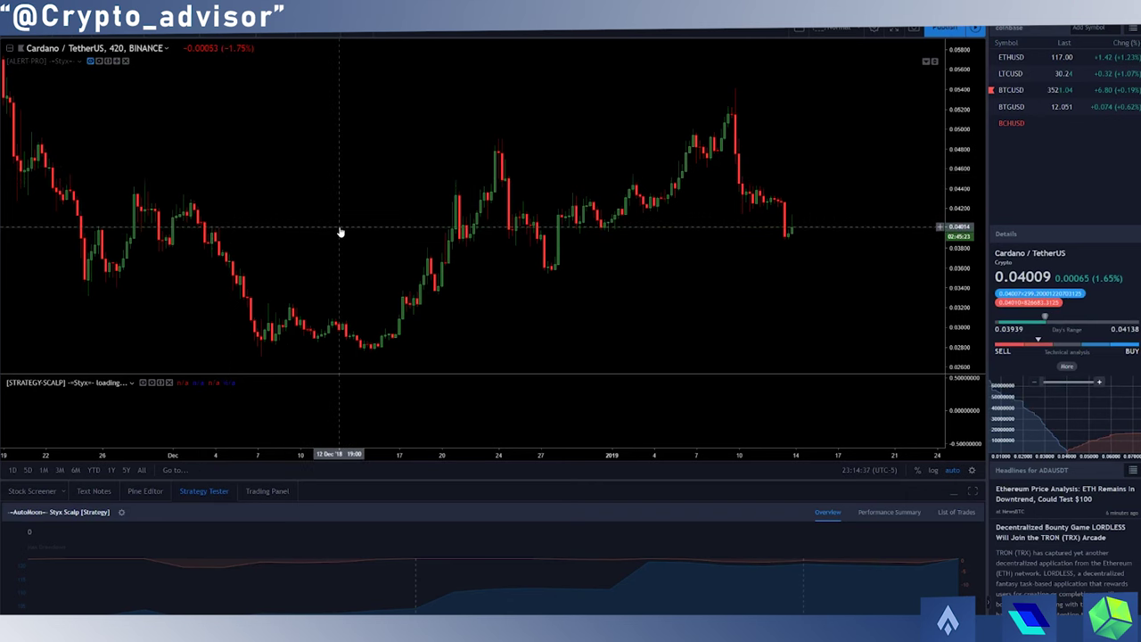
{"action": "scroll", "coordinate": [345, 234], "scroll_direction": "up", "scroll_amount": 2}
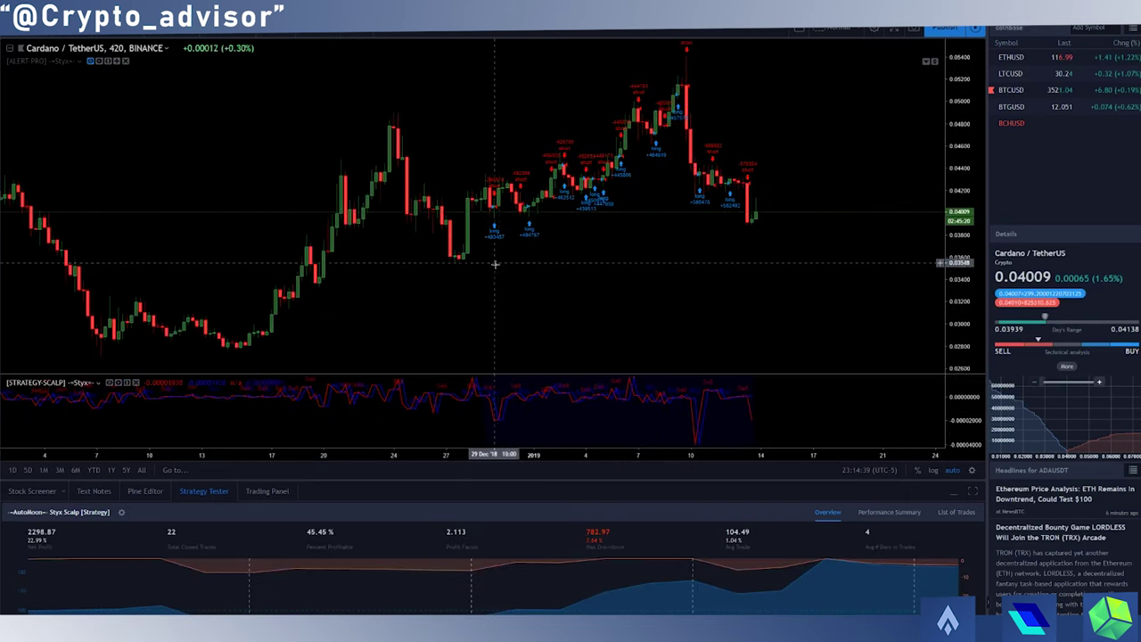
{"action": "scroll", "coordinate": [481, 275], "scroll_direction": "down", "scroll_amount": 1}
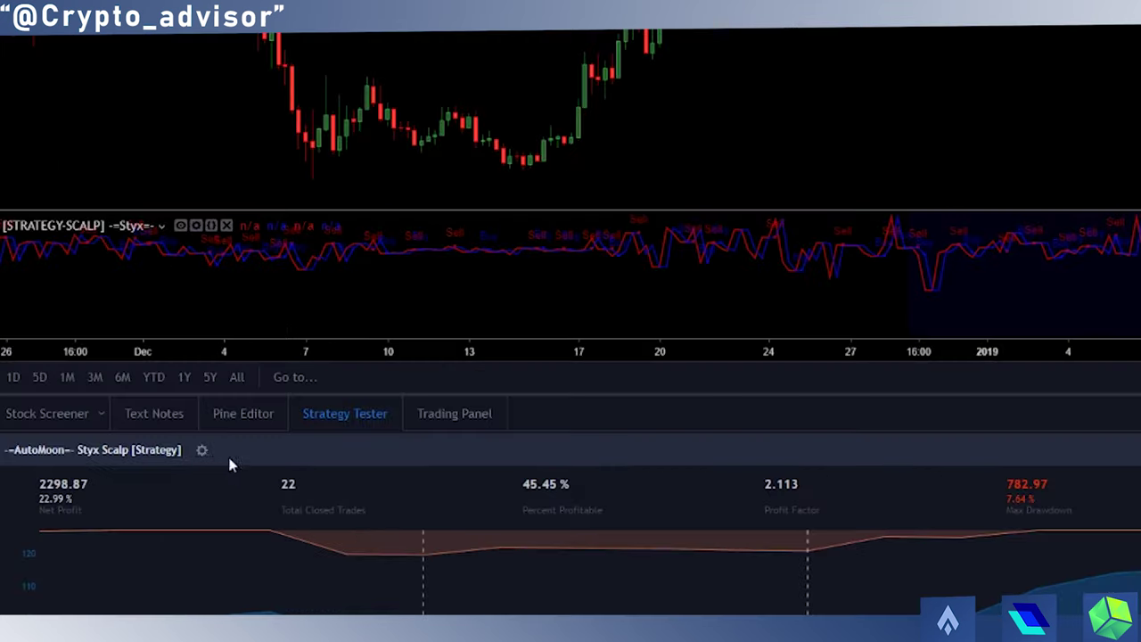
{"action": "left_click", "coordinate": [122, 512]}
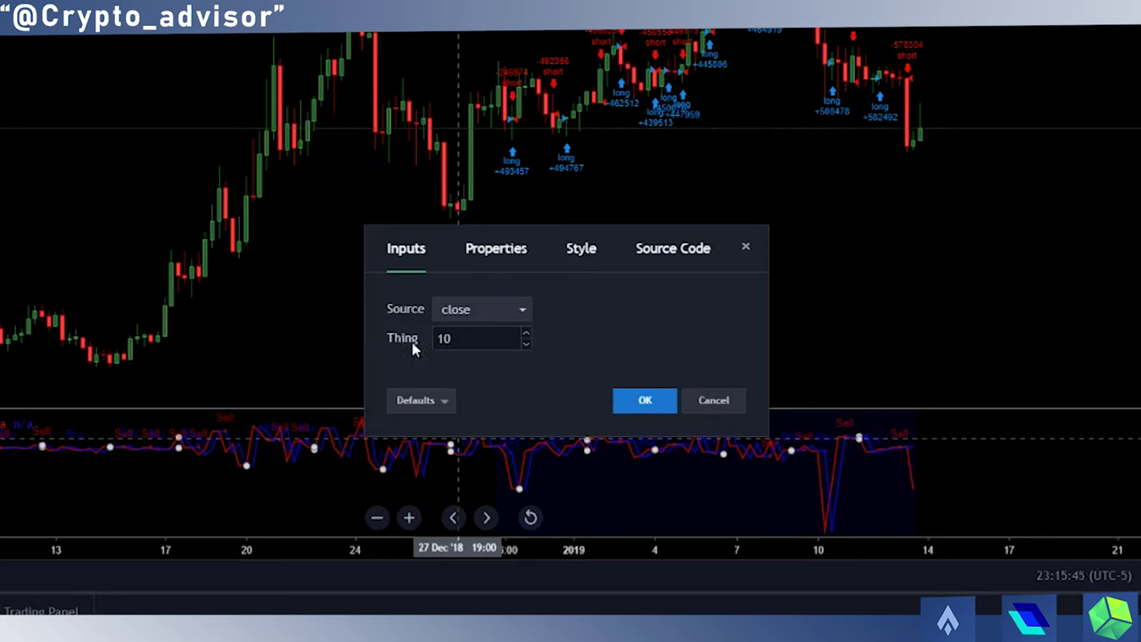
Step: Confirm the Styx Scalp inputs unchanged at Source close and Thing 10
{"action": "left_click", "coordinate": [645, 401]}
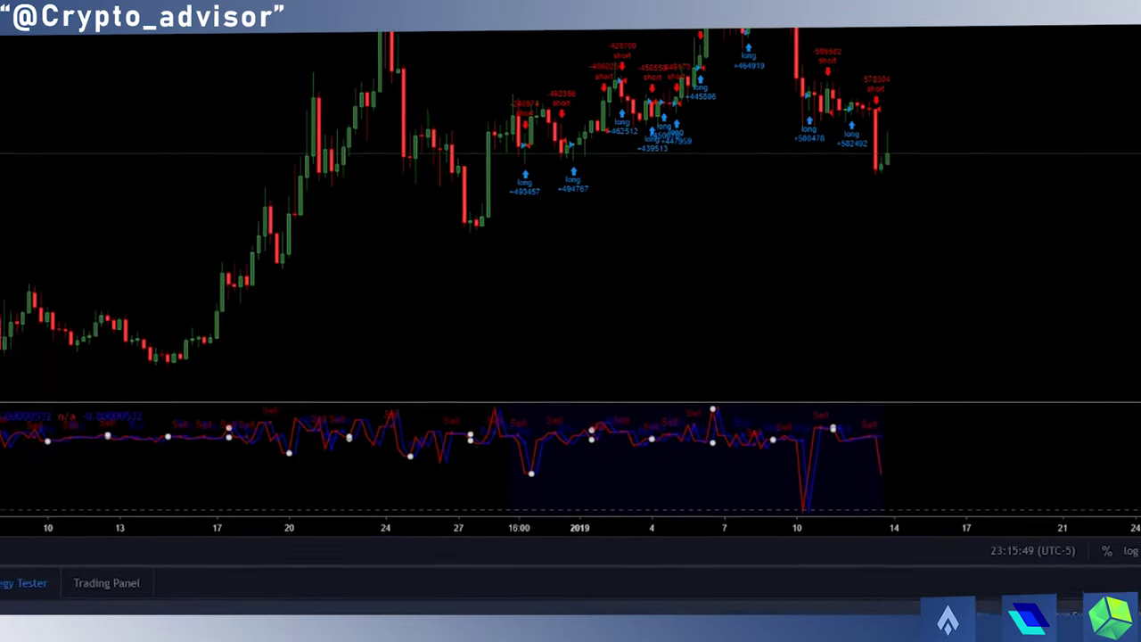
{"action": "double_click", "coordinate": [461, 314]}
{"action": "left_click", "coordinate": [642, 392]}
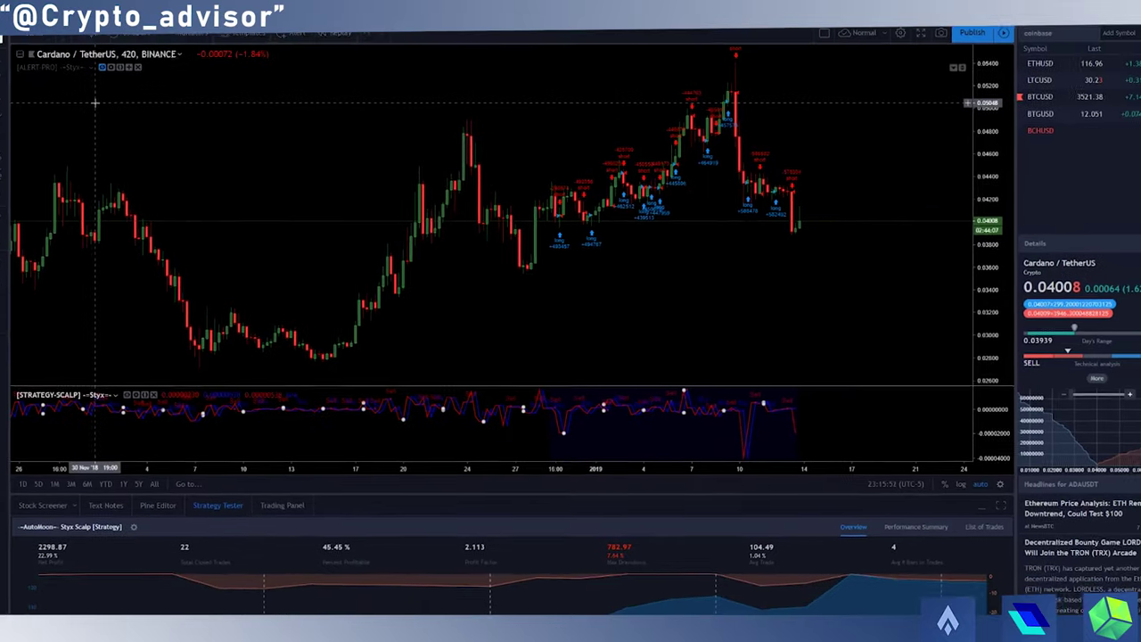
{"action": "left_click", "coordinate": [75, 32]}
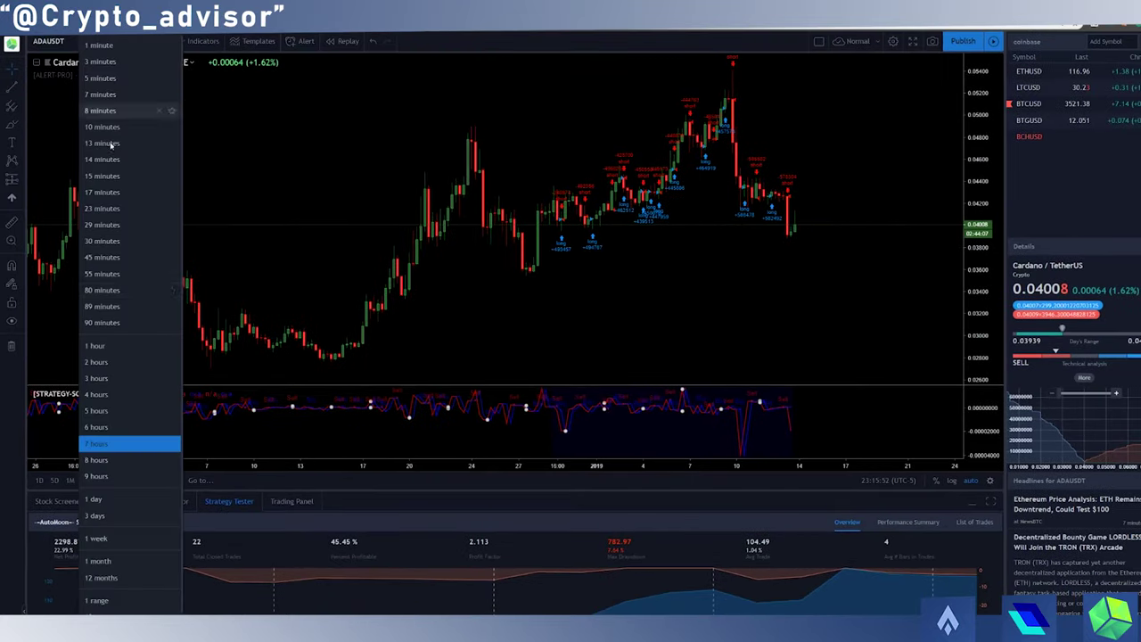
Step: Step the chart through the 1, 2, 3, 4, 5 and 6 hour intervals to compare results
{"action": "left_click", "coordinate": [126, 347]}
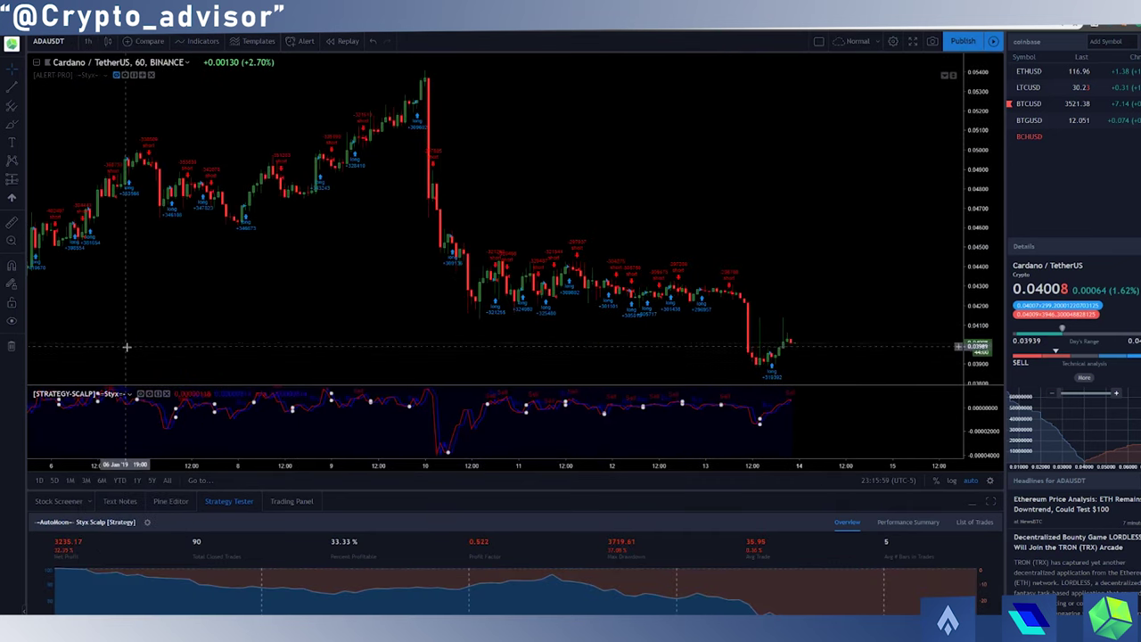
{"action": "scroll", "coordinate": [125, 346], "scroll_direction": "down", "scroll_amount": 1}
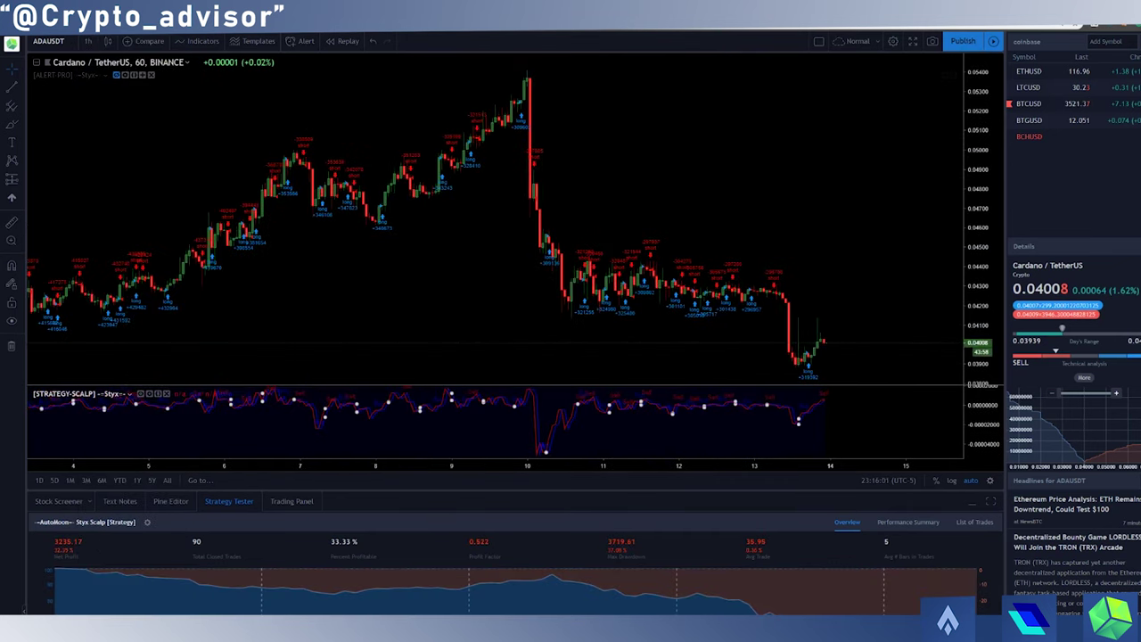
{"action": "left_click", "coordinate": [88, 45]}
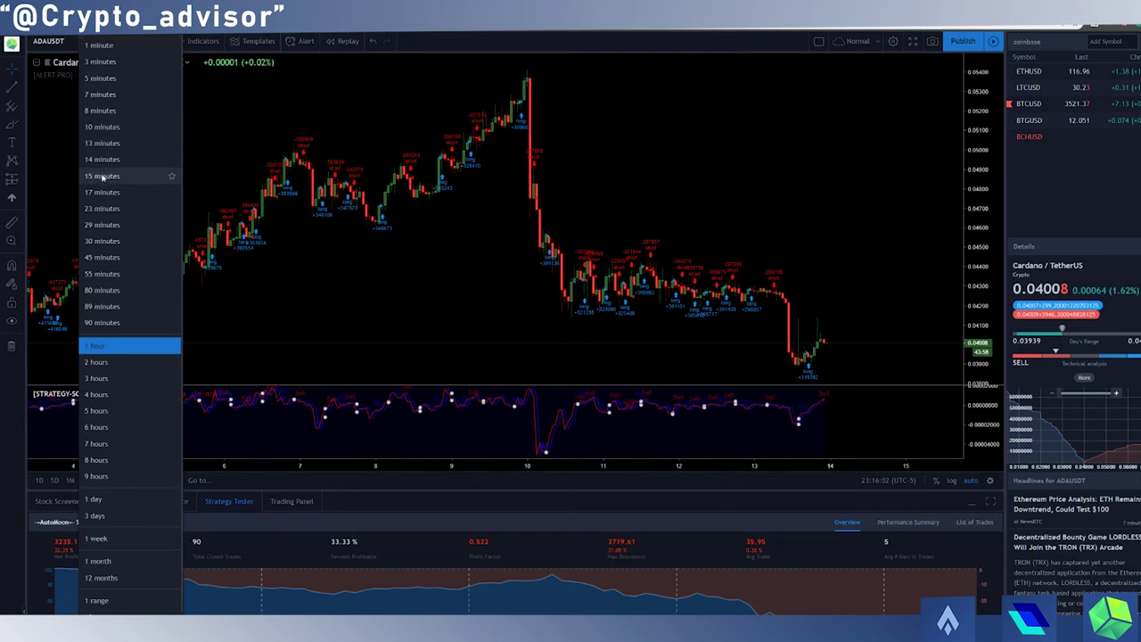
{"action": "left_click", "coordinate": [102, 363]}
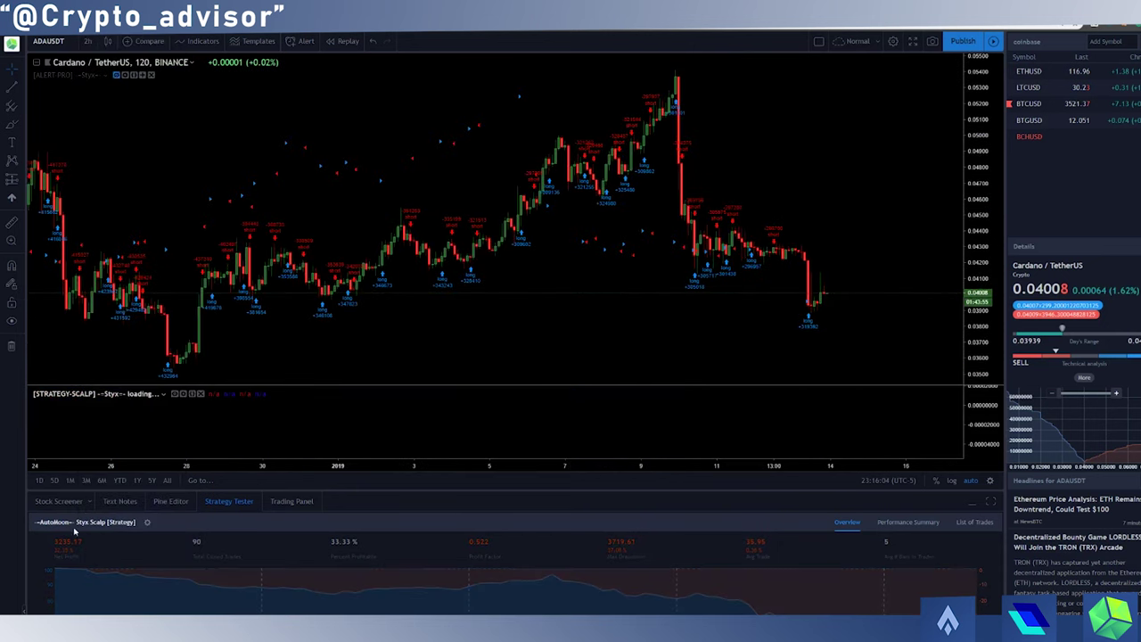
{"action": "left_click", "coordinate": [83, 42]}
{"action": "left_click", "coordinate": [107, 384]}
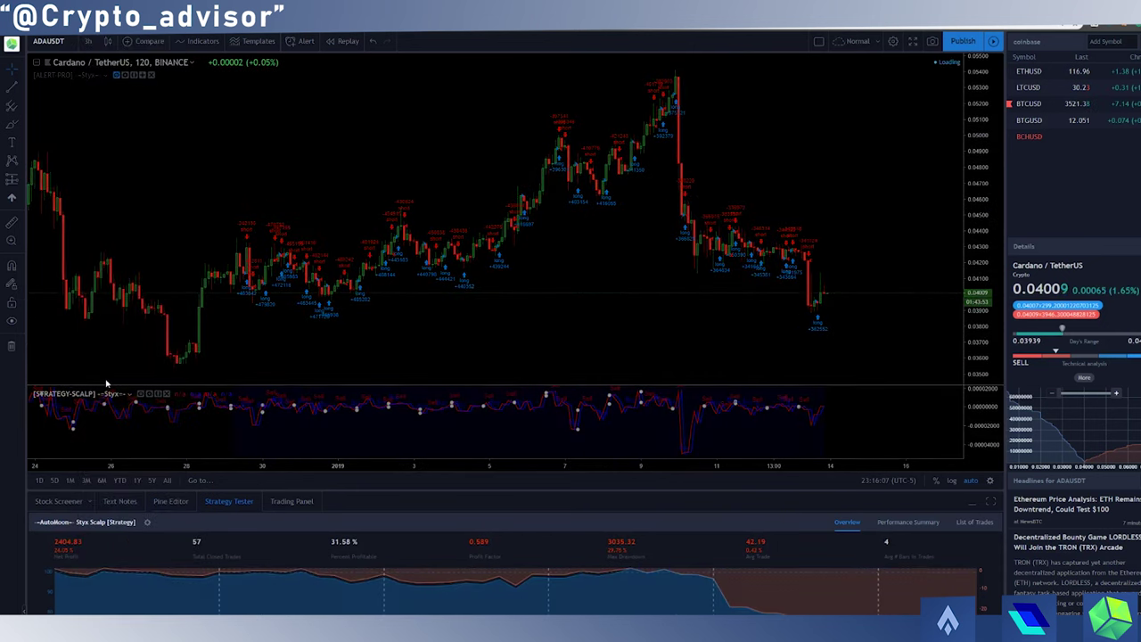
{"action": "left_click", "coordinate": [85, 42]}
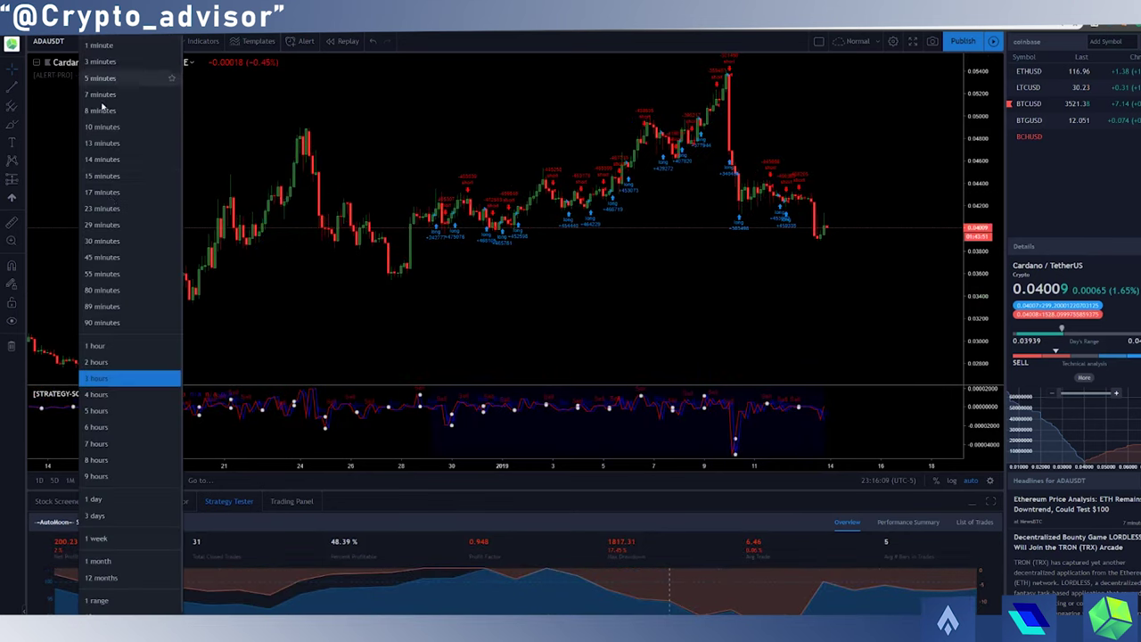
{"action": "left_click", "coordinate": [116, 395]}
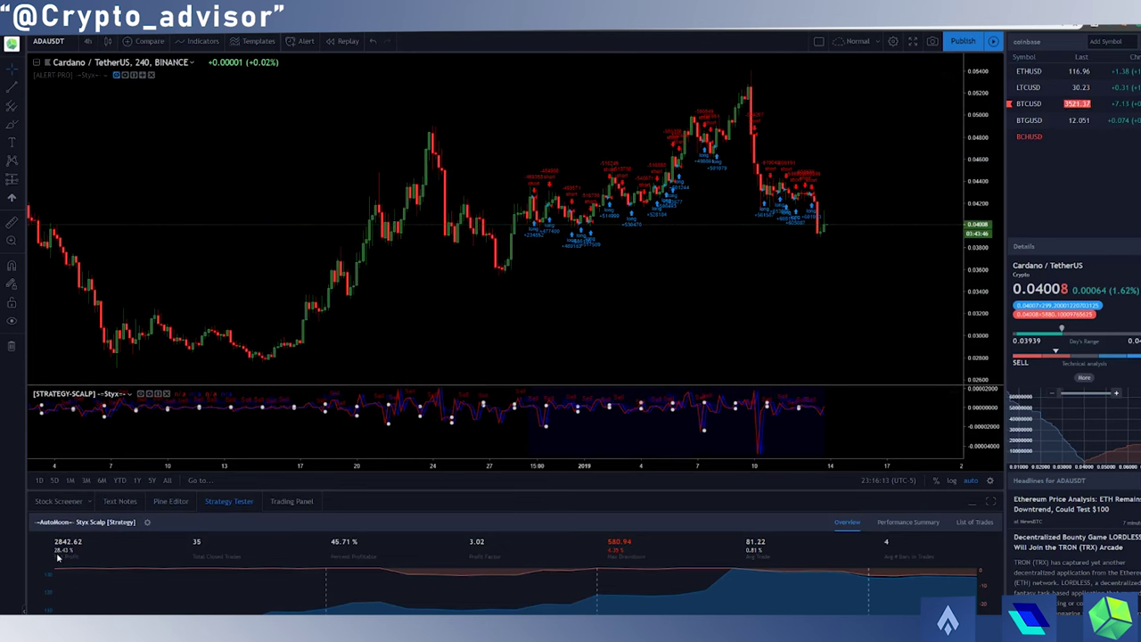
{"action": "left_click", "coordinate": [85, 42]}
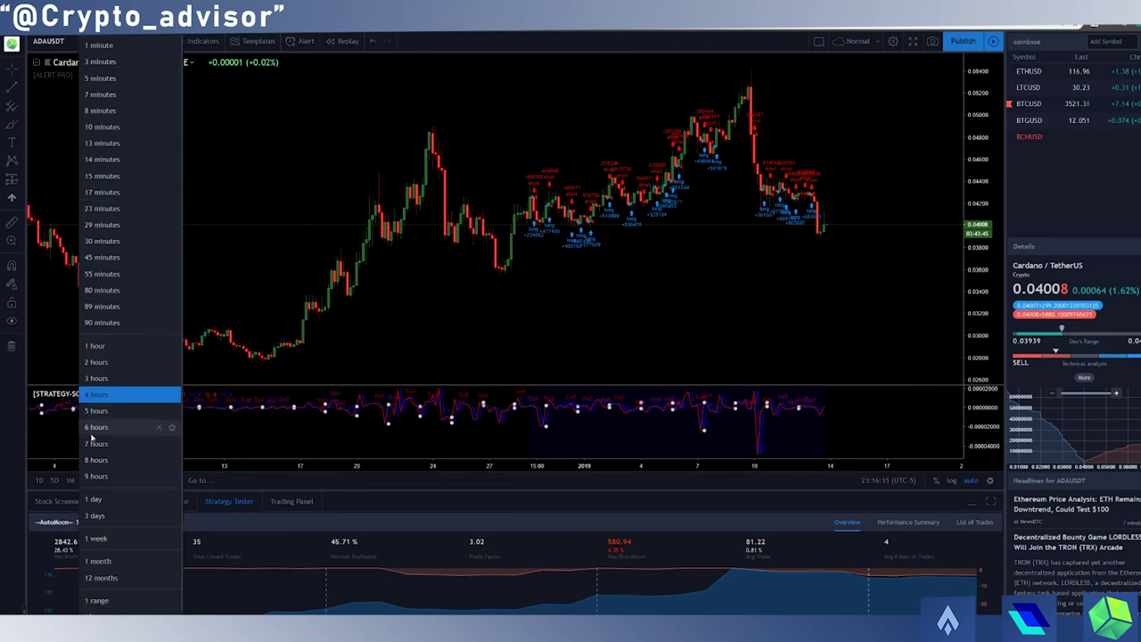
{"action": "left_click", "coordinate": [94, 415]}
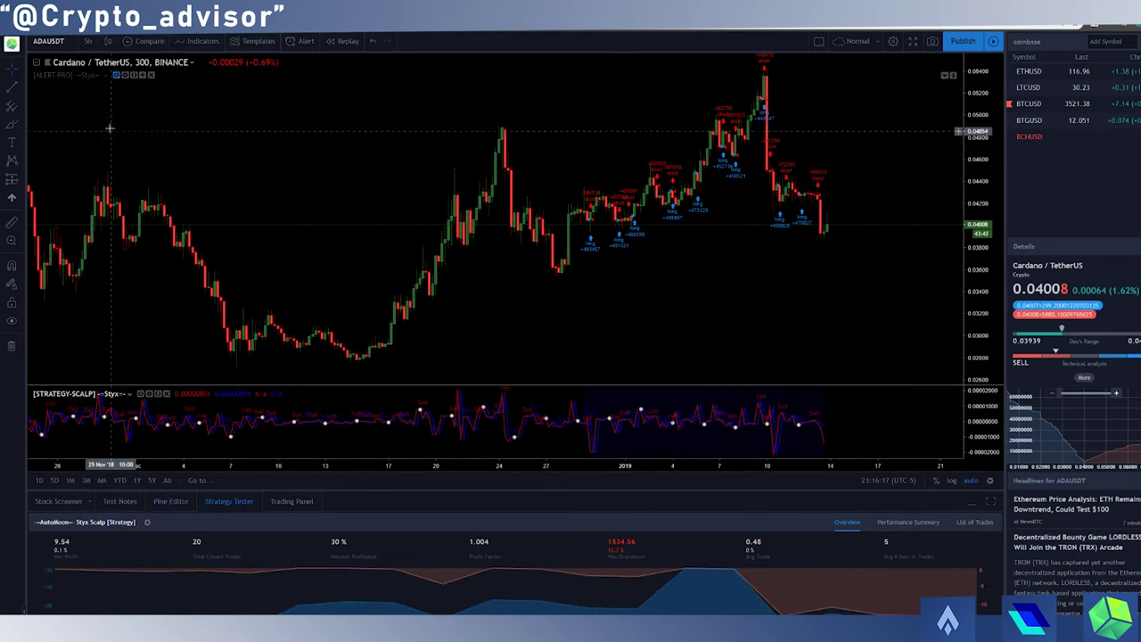
{"action": "left_click", "coordinate": [82, 44]}
{"action": "left_click", "coordinate": [90, 431]}
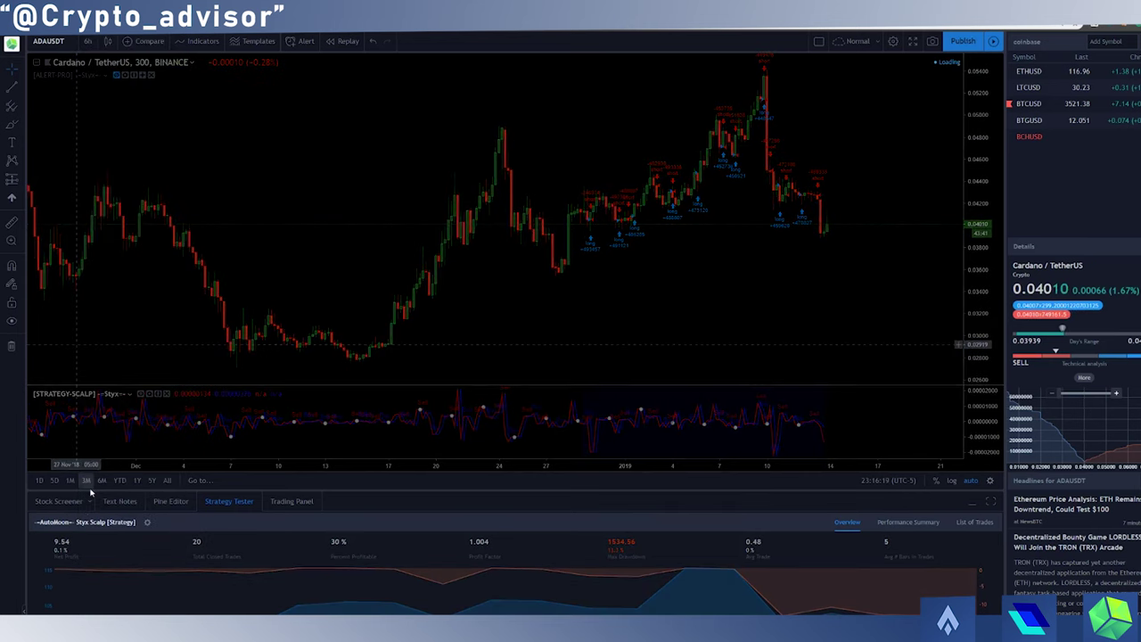
Step: Compare the 7, 8 and 9 hour intervals, then settle on 4 hours
{"action": "left_click", "coordinate": [86, 42]}
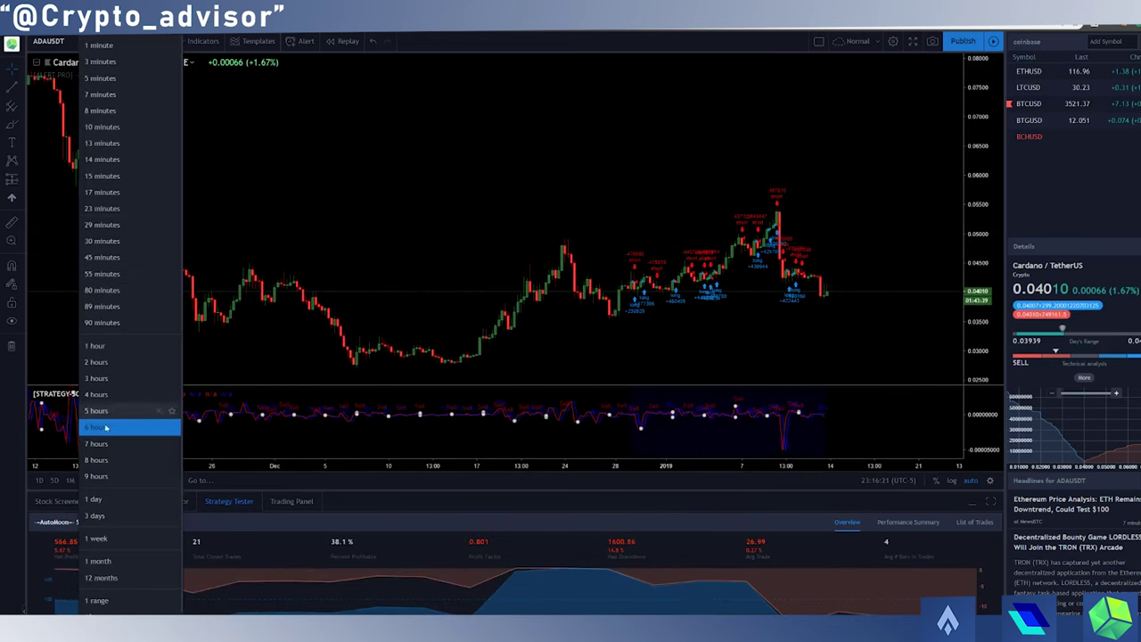
{"action": "left_click", "coordinate": [96, 444]}
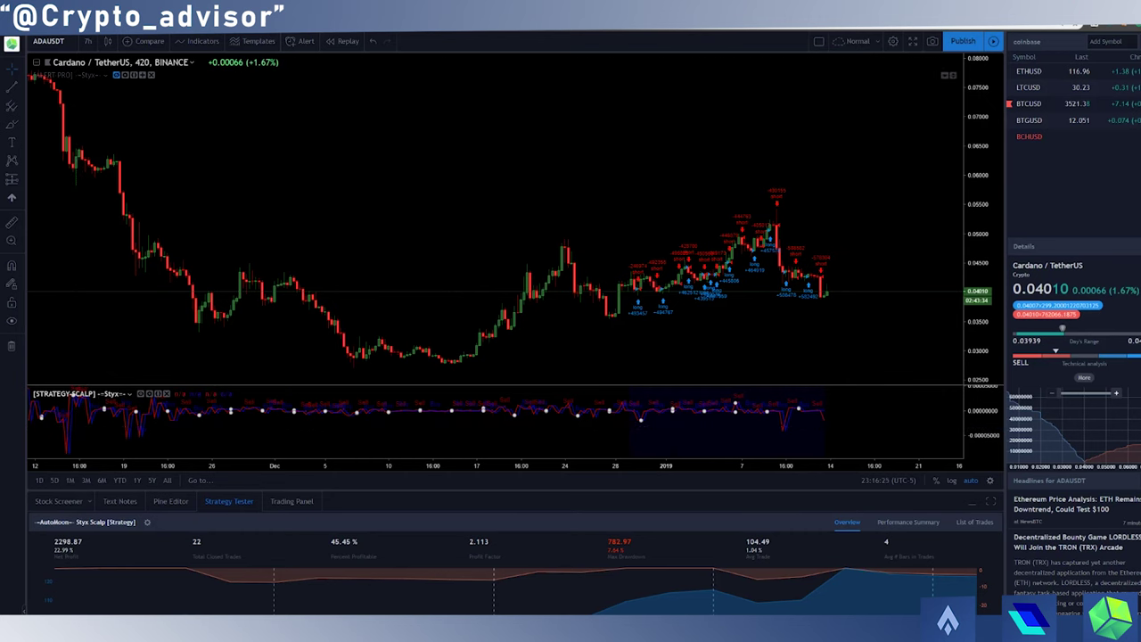
{"action": "left_click", "coordinate": [86, 41]}
{"action": "left_click", "coordinate": [100, 461]}
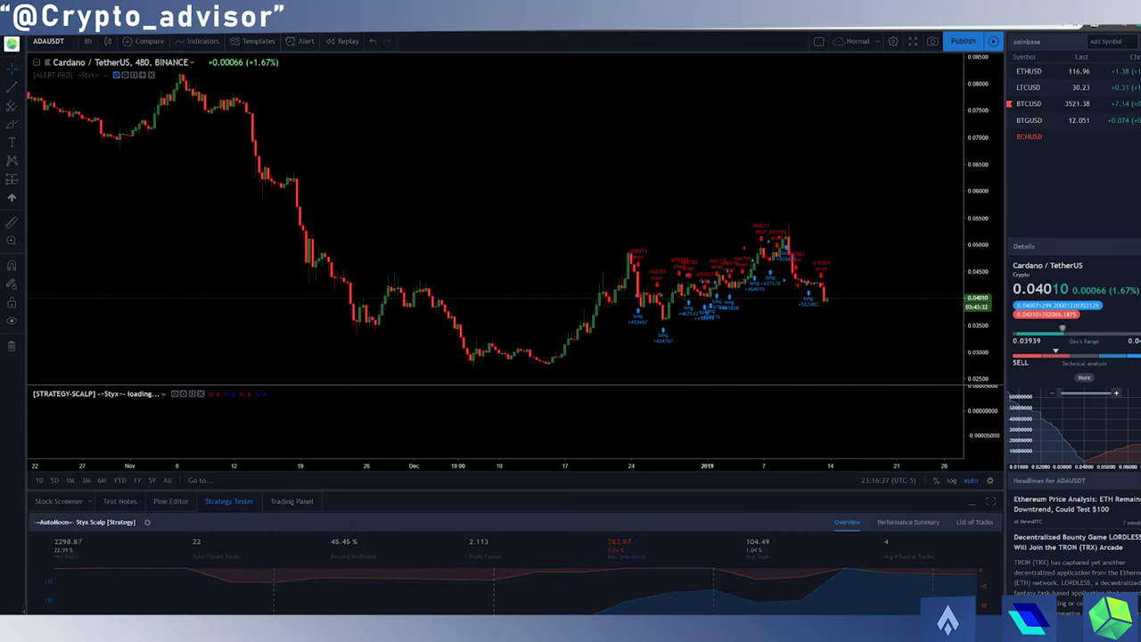
{"action": "left_click", "coordinate": [87, 42]}
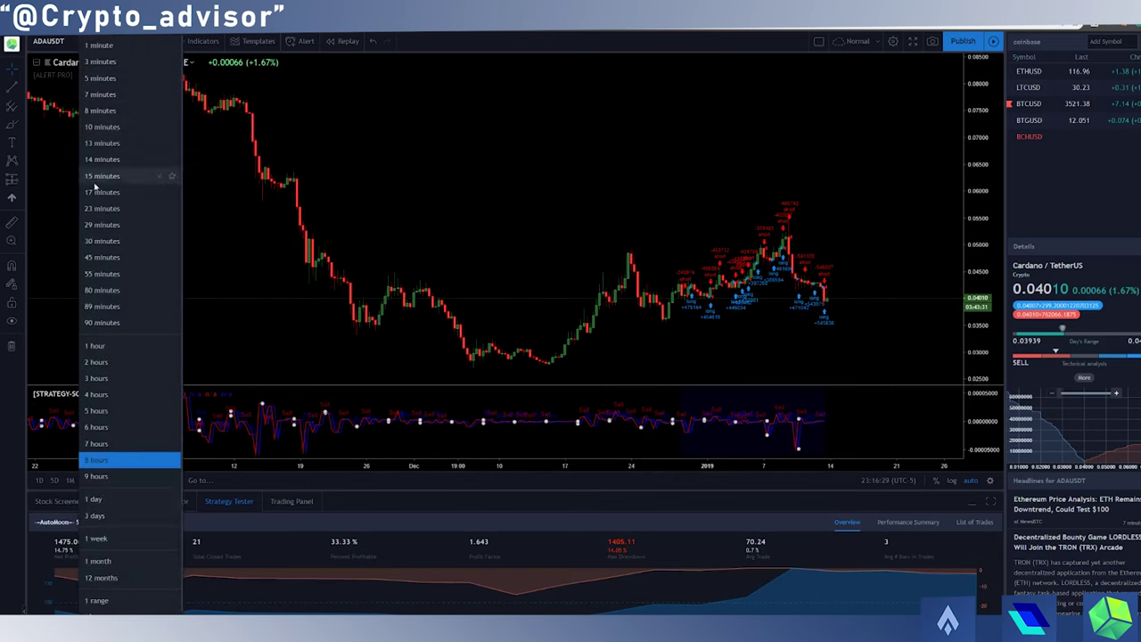
{"action": "left_click", "coordinate": [100, 475]}
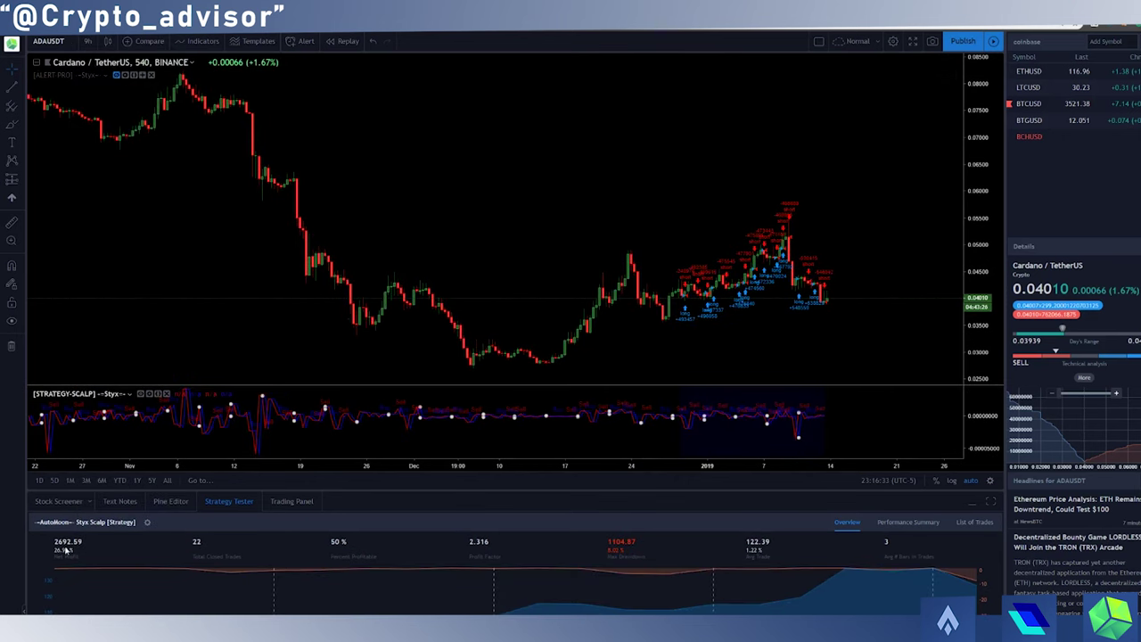
{"action": "left_click", "coordinate": [87, 42]}
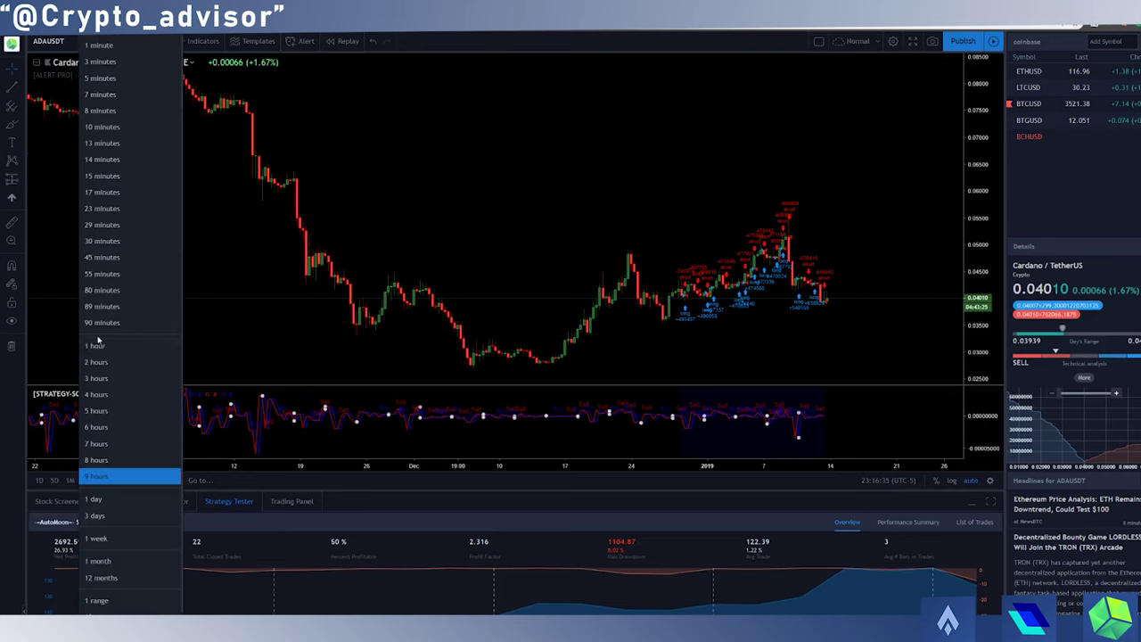
{"action": "left_click", "coordinate": [96, 394]}
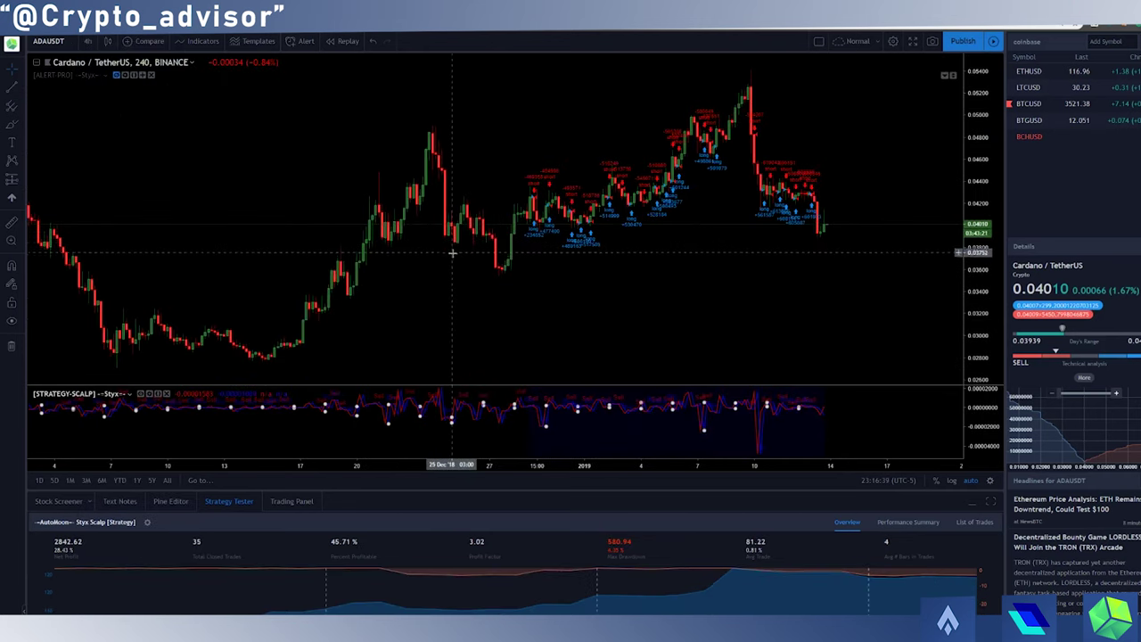
{"action": "scroll", "coordinate": [450, 255], "scroll_direction": "up", "scroll_amount": 1}
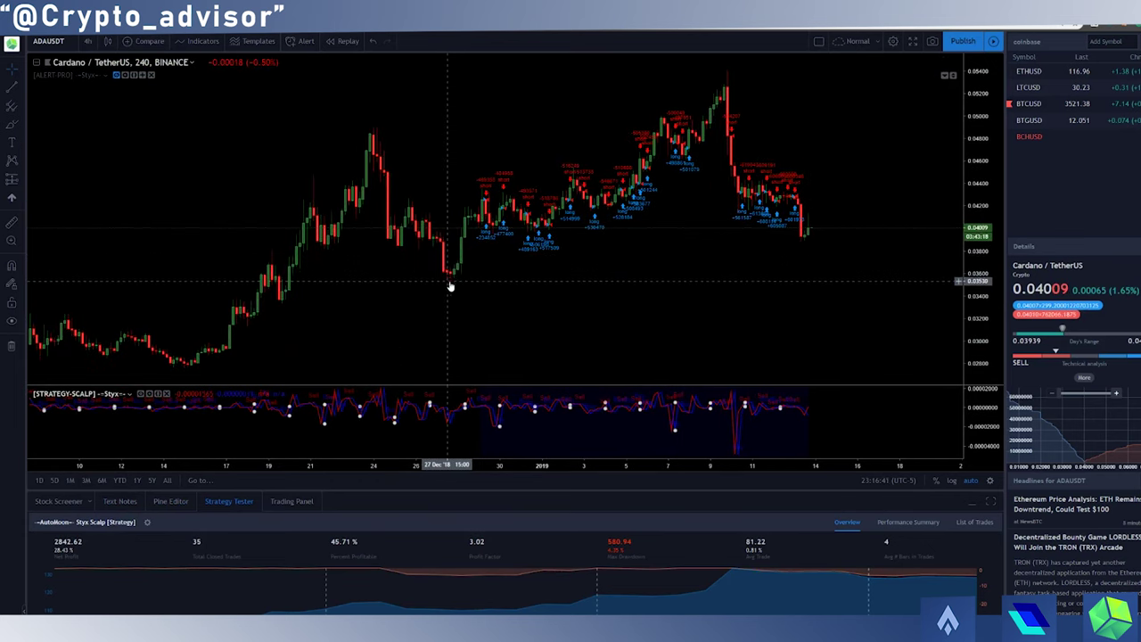
Step: Raise the Styx Scalp Thing input step by step up to 22, copying that value
{"action": "left_click_drag", "start_coordinate": [476, 288], "coordinate": [407, 293]}
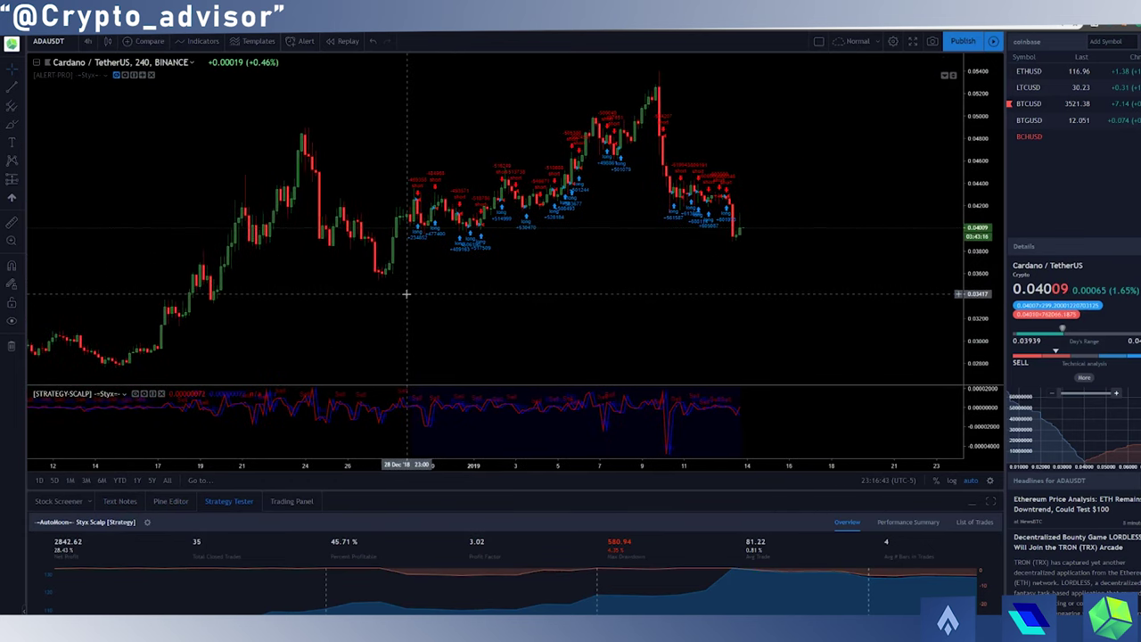
{"action": "left_click", "coordinate": [148, 521]}
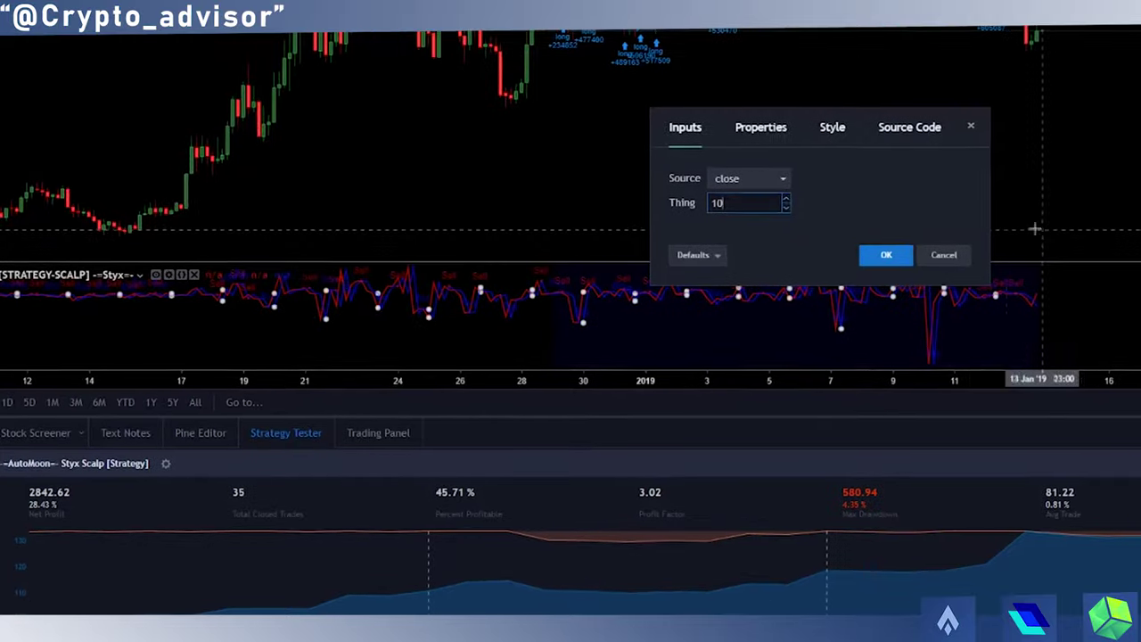
{"action": "left_click", "coordinate": [789, 195]}
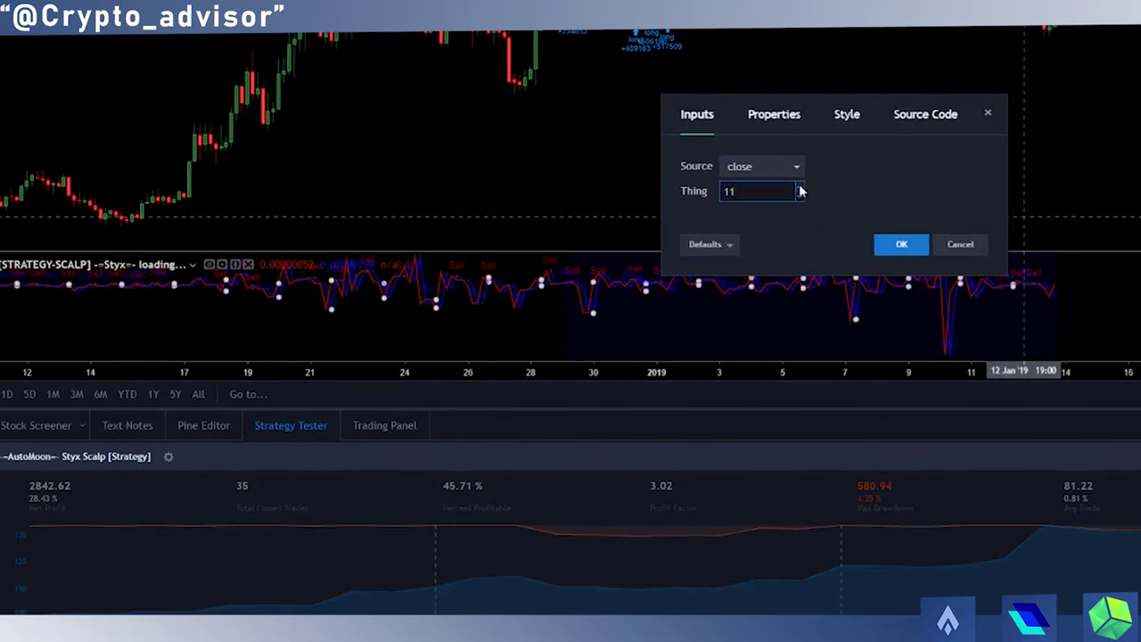
{"action": "left_click", "coordinate": [789, 195]}
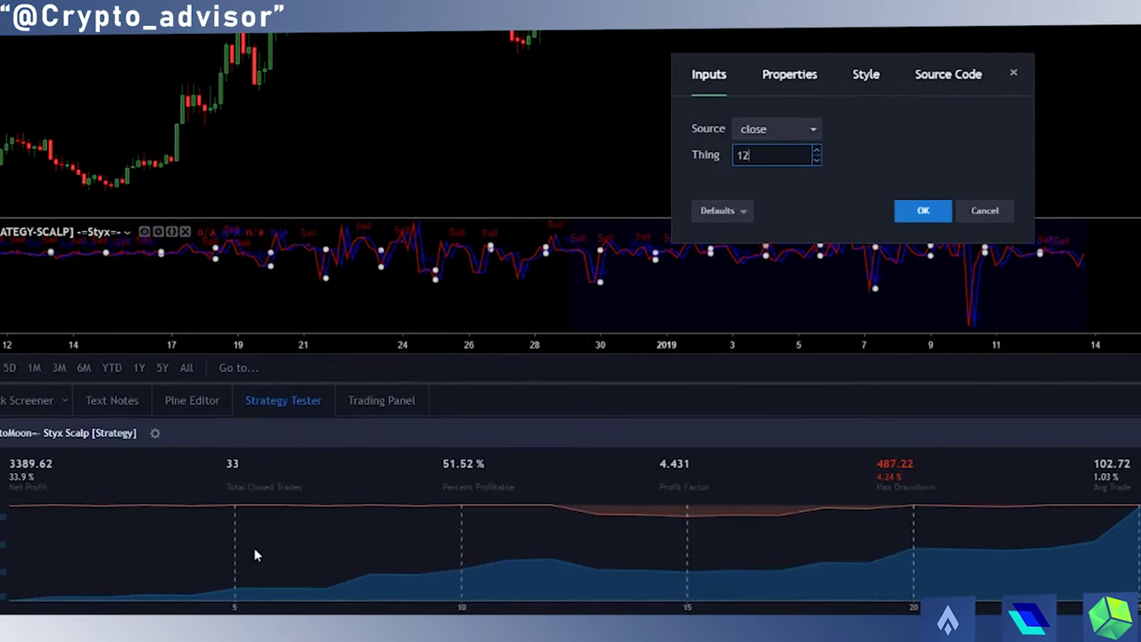
{"action": "left_click", "coordinate": [817, 152]}
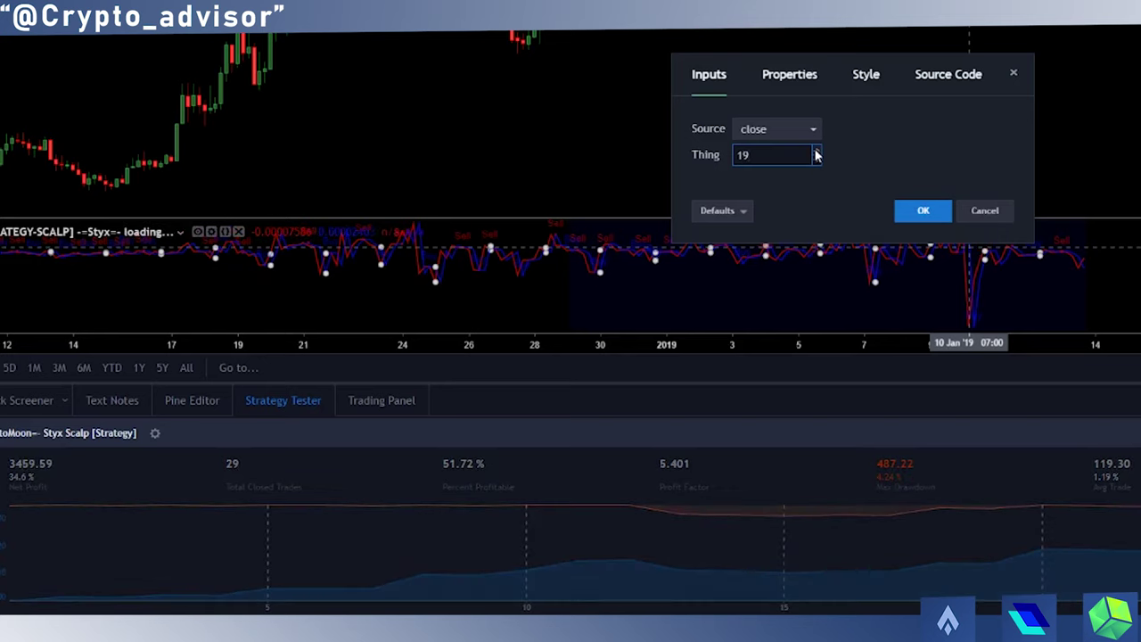
{"action": "left_click", "coordinate": [816, 151]}
{"action": "left_click", "coordinate": [816, 151]}
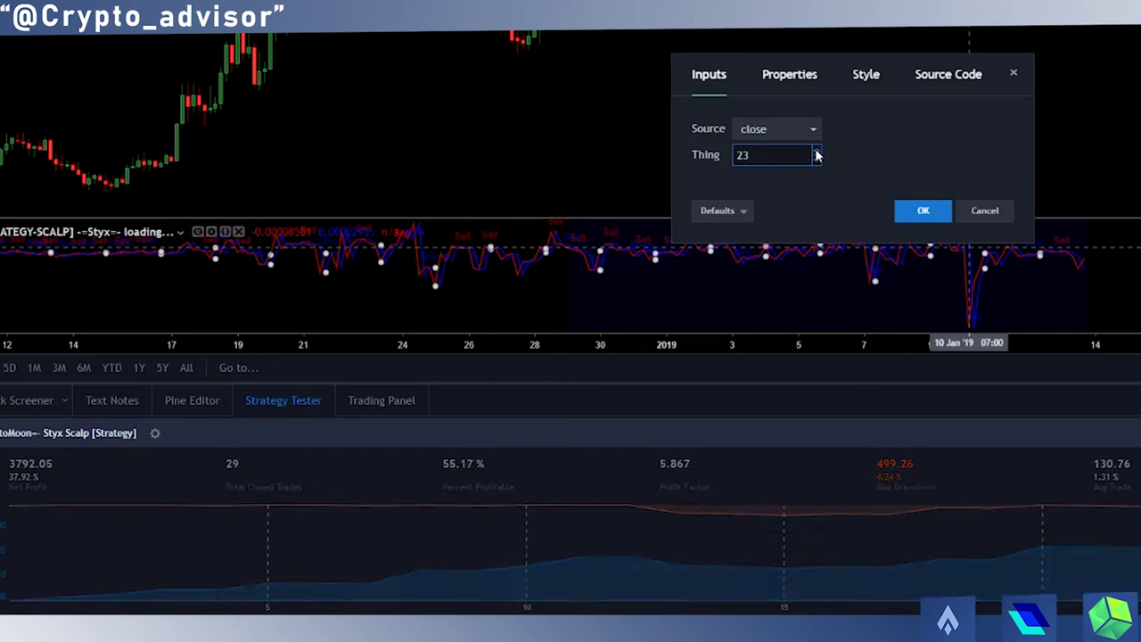
{"action": "double_click", "coordinate": [742, 155]}
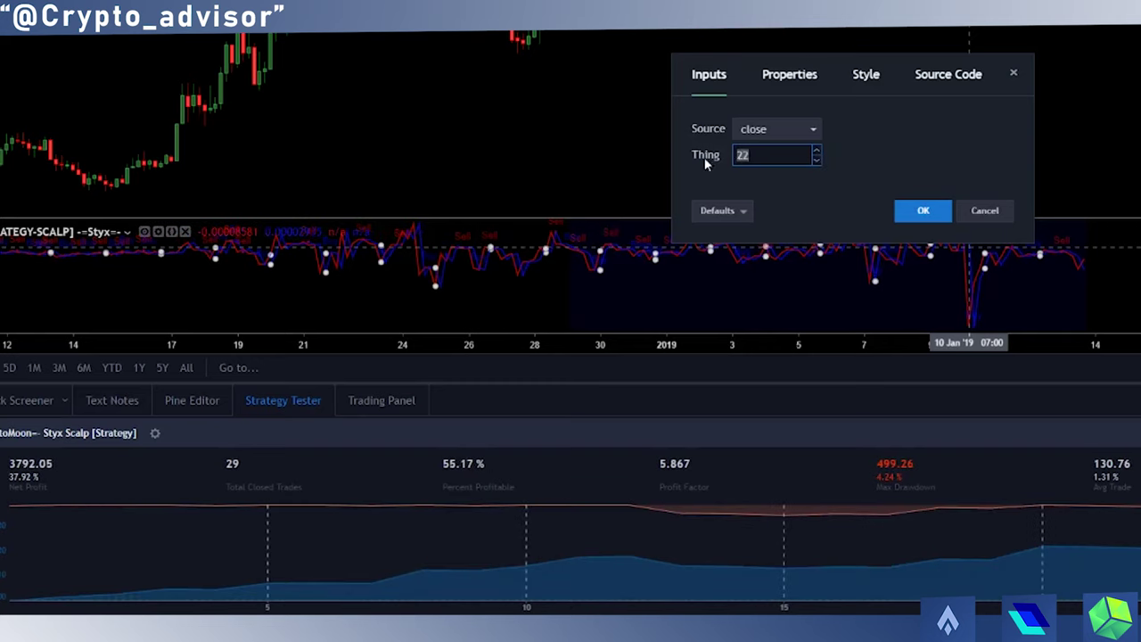
{"action": "right_click", "coordinate": [757, 150]}
{"action": "left_click", "coordinate": [794, 207]}
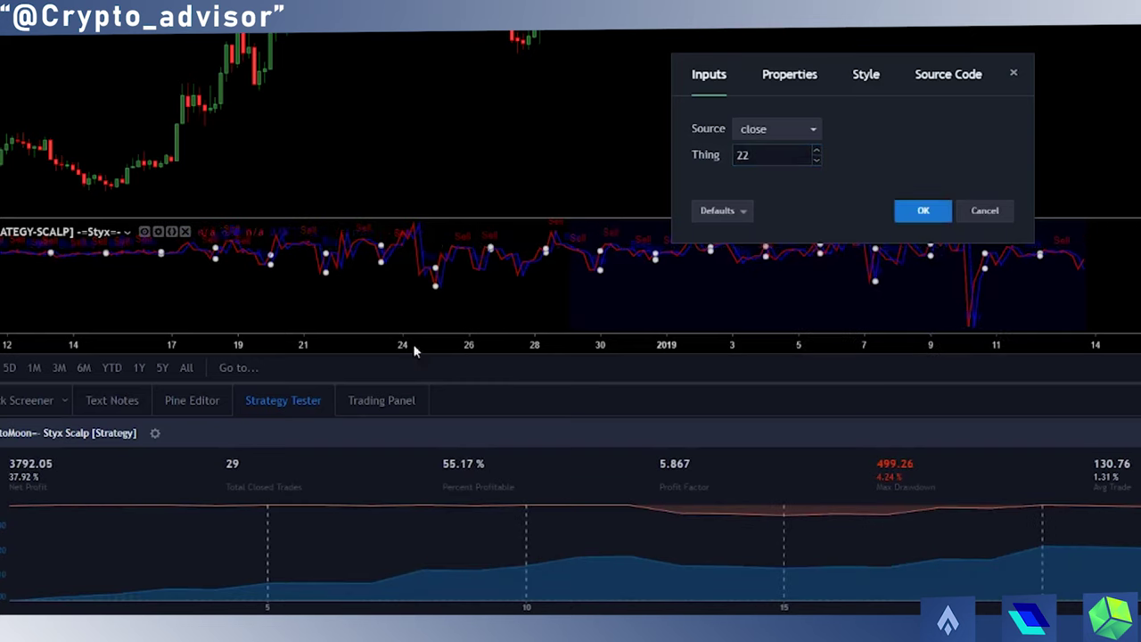
Step: Test Thing values up to 28, then restore the best value 26 and apply it
{"action": "left_click", "coordinate": [816, 150]}
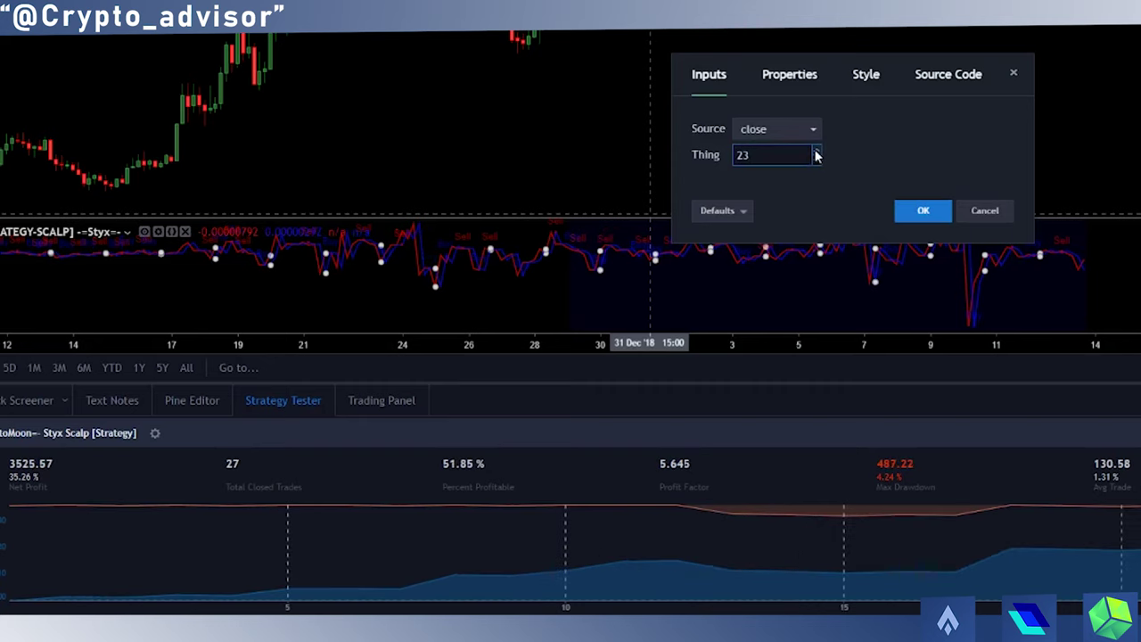
{"action": "left_click", "coordinate": [816, 152]}
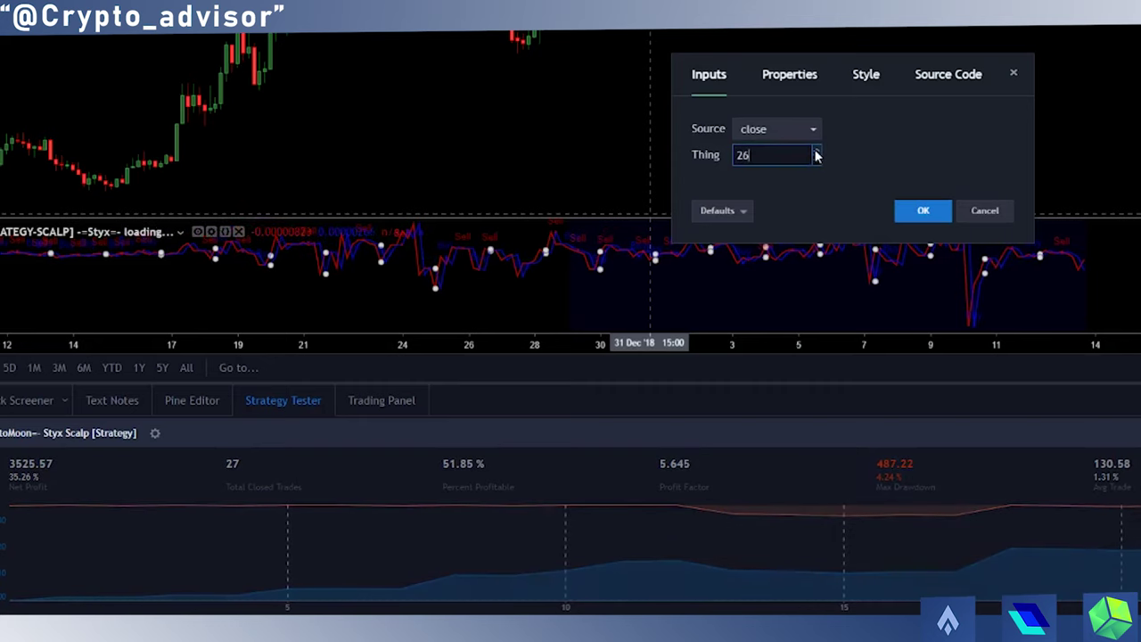
{"action": "double_click", "coordinate": [743, 156]}
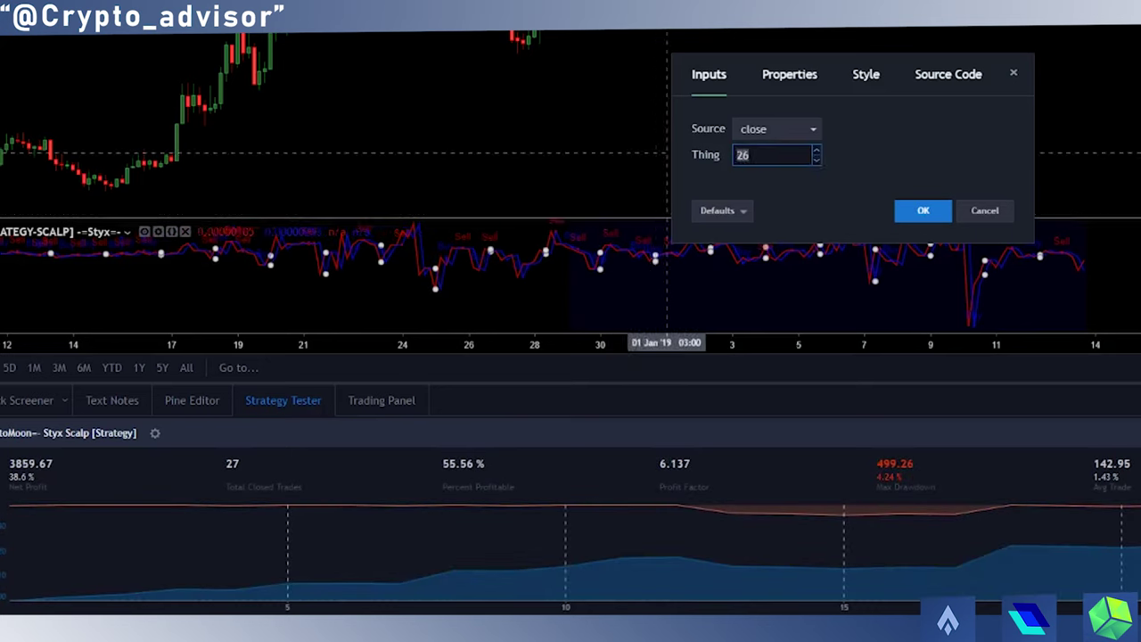
{"action": "right_click", "coordinate": [764, 152]}
{"action": "left_click", "coordinate": [785, 204]}
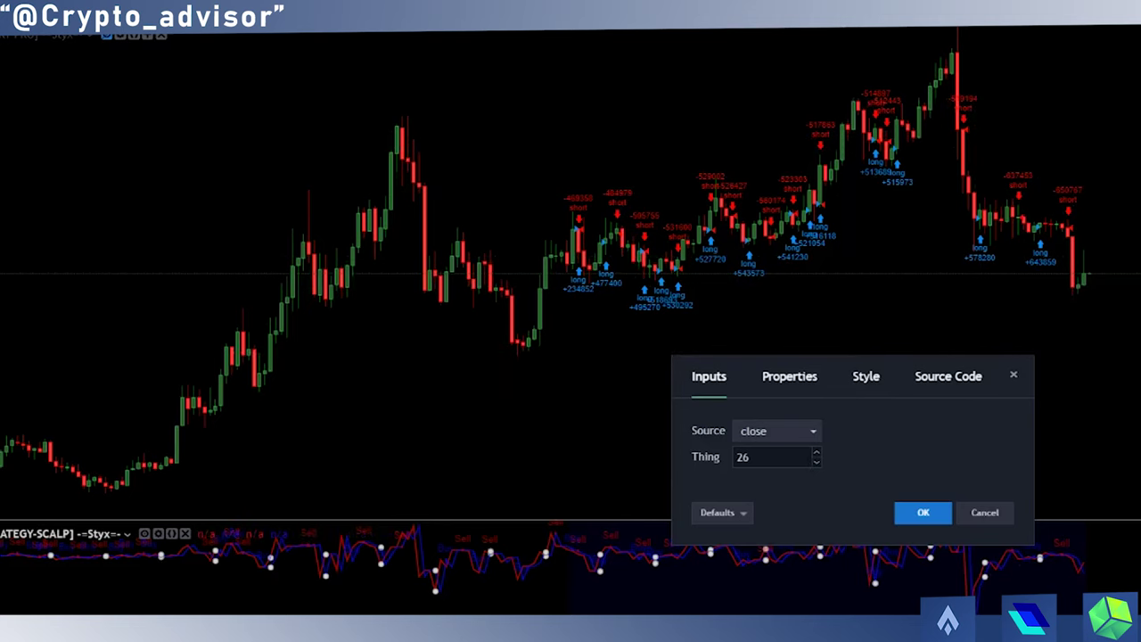
{"action": "left_click", "coordinate": [817, 454]}
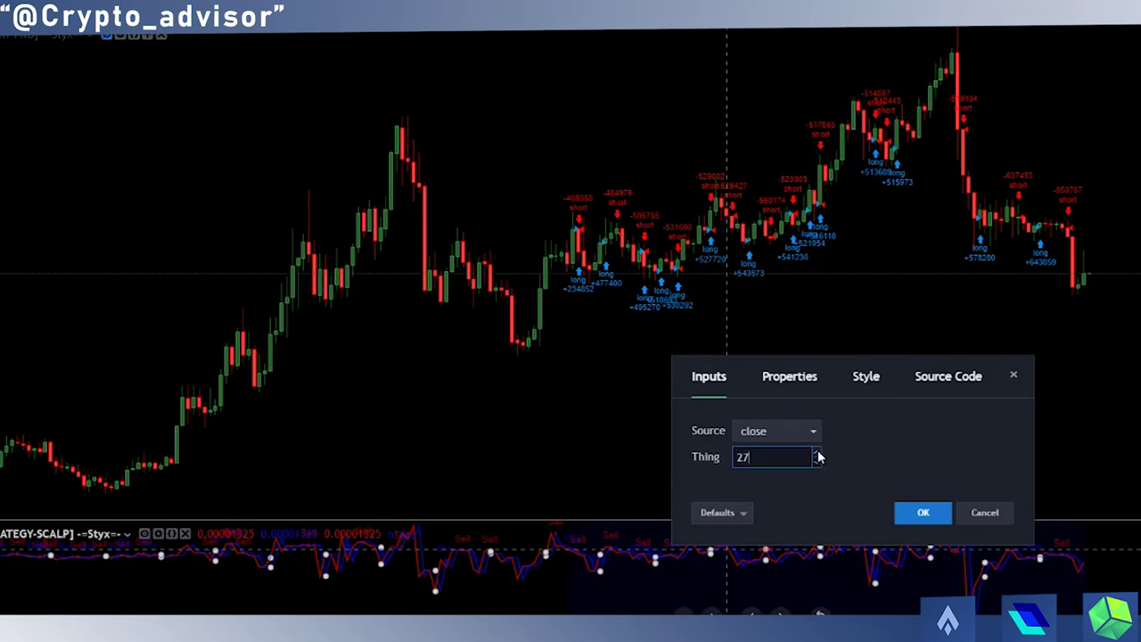
{"action": "left_click", "coordinate": [816, 381]}
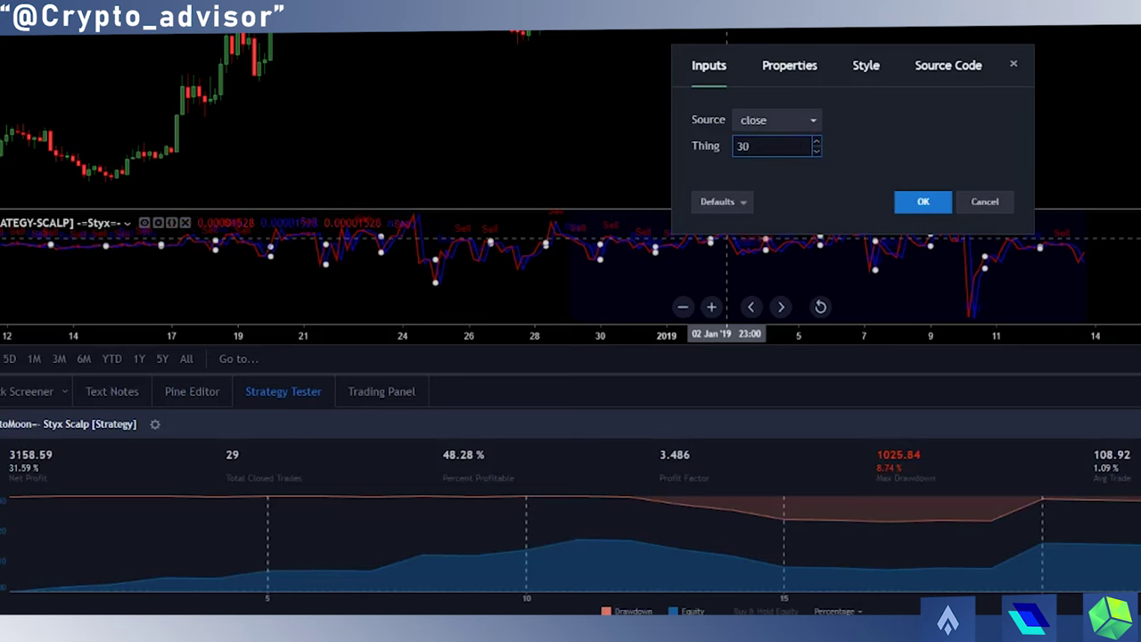
{"action": "right_click", "coordinate": [769, 148]}
{"action": "left_click", "coordinate": [805, 224]}
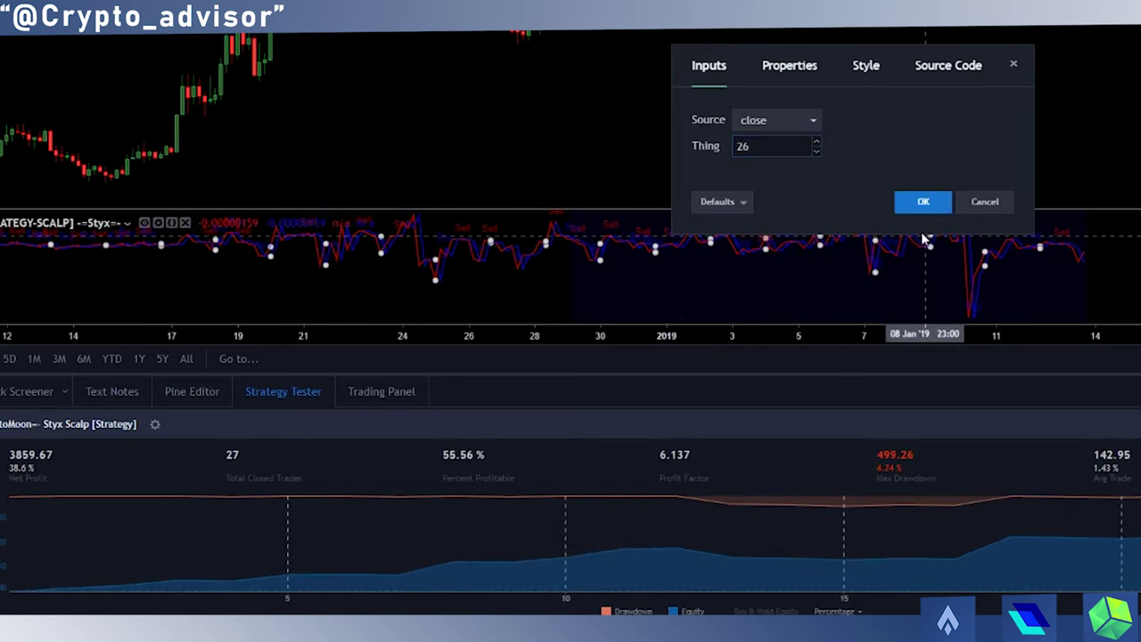
{"action": "left_click", "coordinate": [924, 204]}
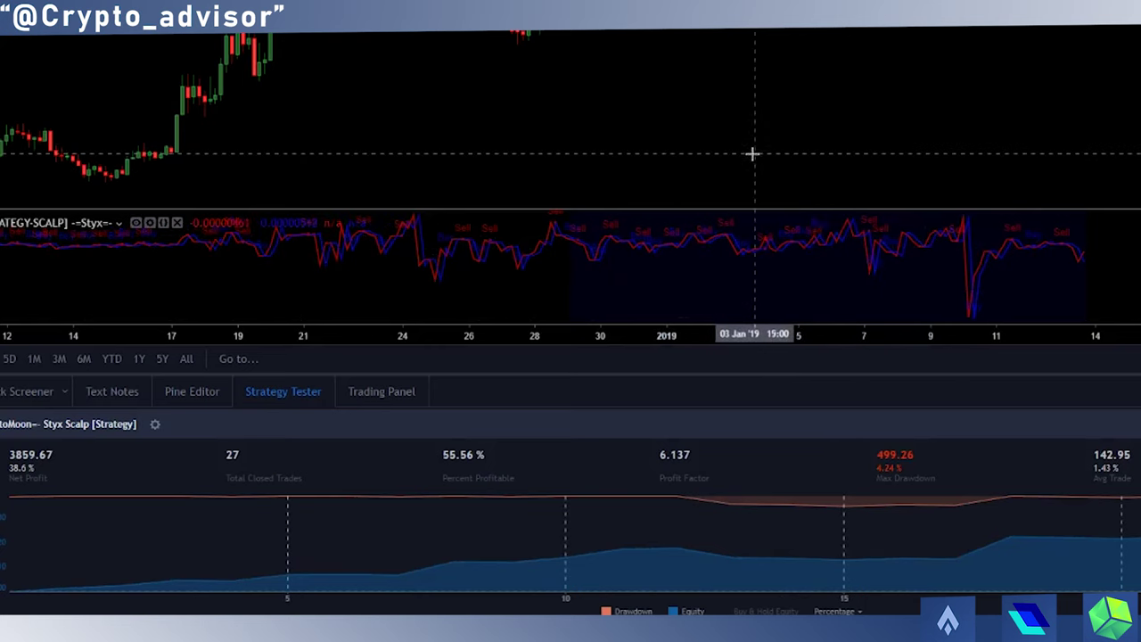
Step: Show the Styx Scalp properties: 10000 initial capital, 100% equity order size, 0.1% commission
{"action": "scroll", "coordinate": [749, 151], "scroll_direction": "down", "scroll_amount": 2}
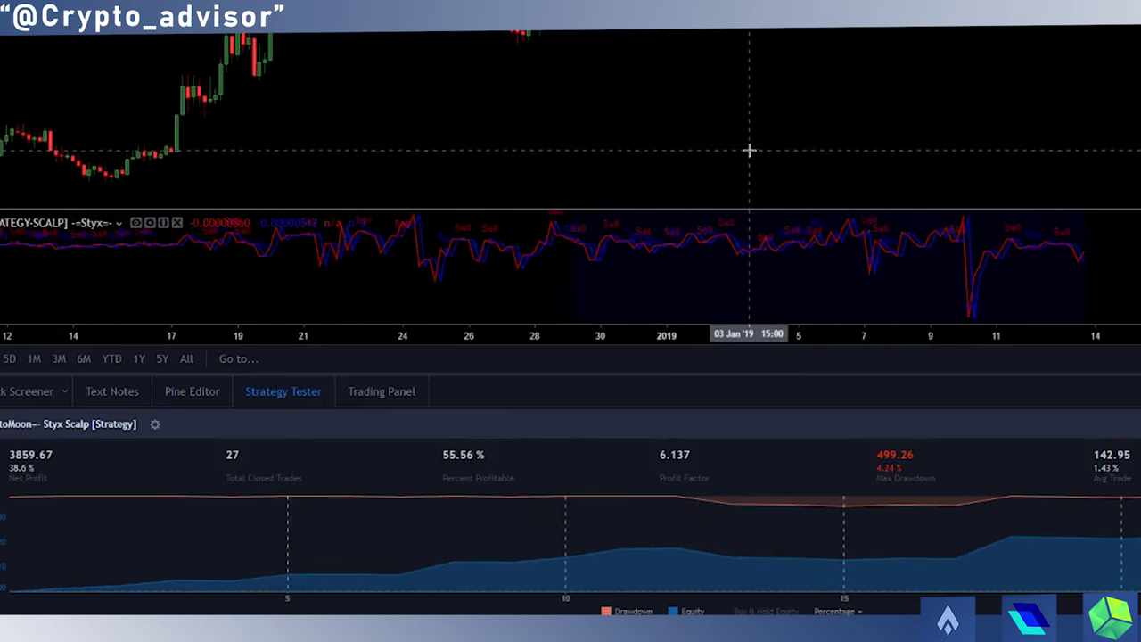
{"action": "scroll", "coordinate": [758, 147], "scroll_direction": "up", "scroll_amount": 1}
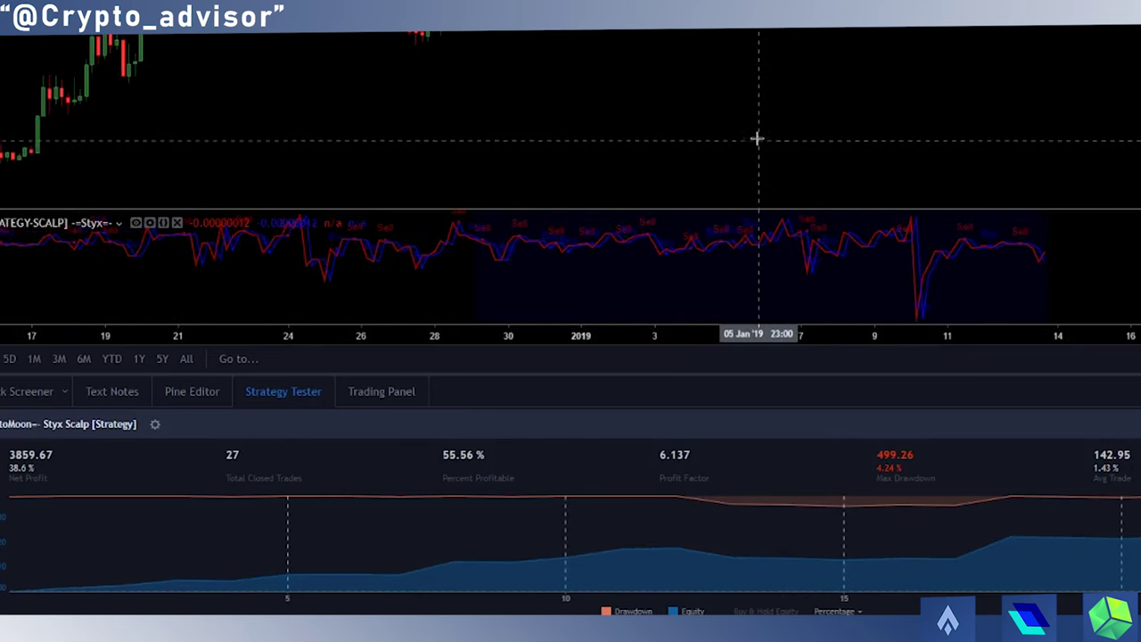
{"action": "left_click_drag", "start_coordinate": [757, 137], "coordinate": [883, 106]}
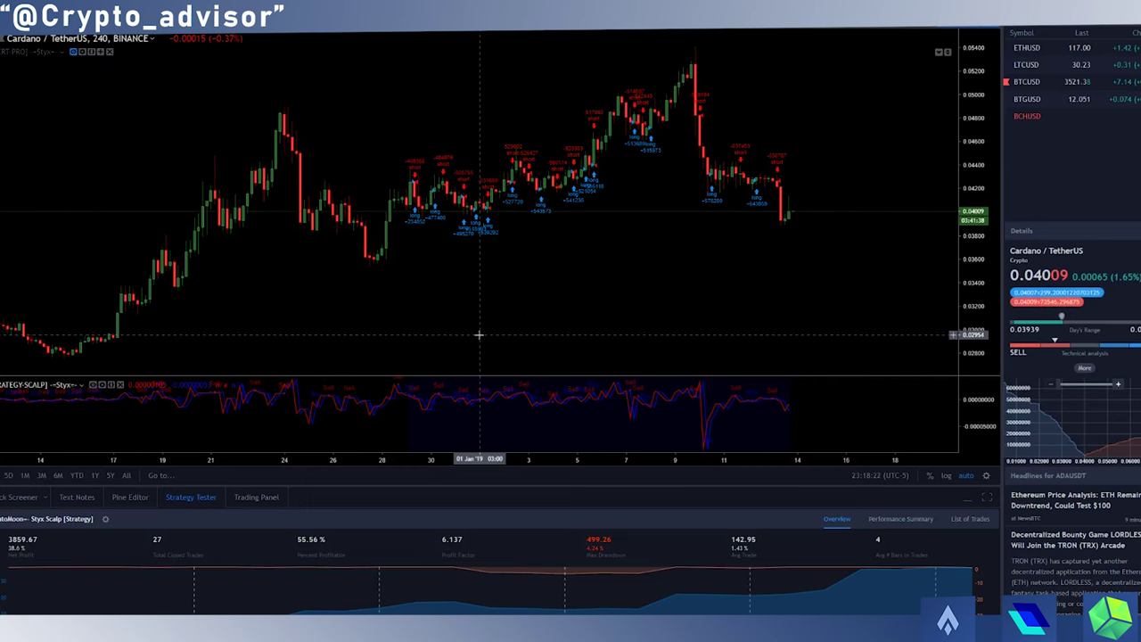
{"action": "scroll", "coordinate": [479, 333], "scroll_direction": "down", "scroll_amount": 3}
{"action": "left_click_drag", "start_coordinate": [470, 344], "coordinate": [462, 346]}
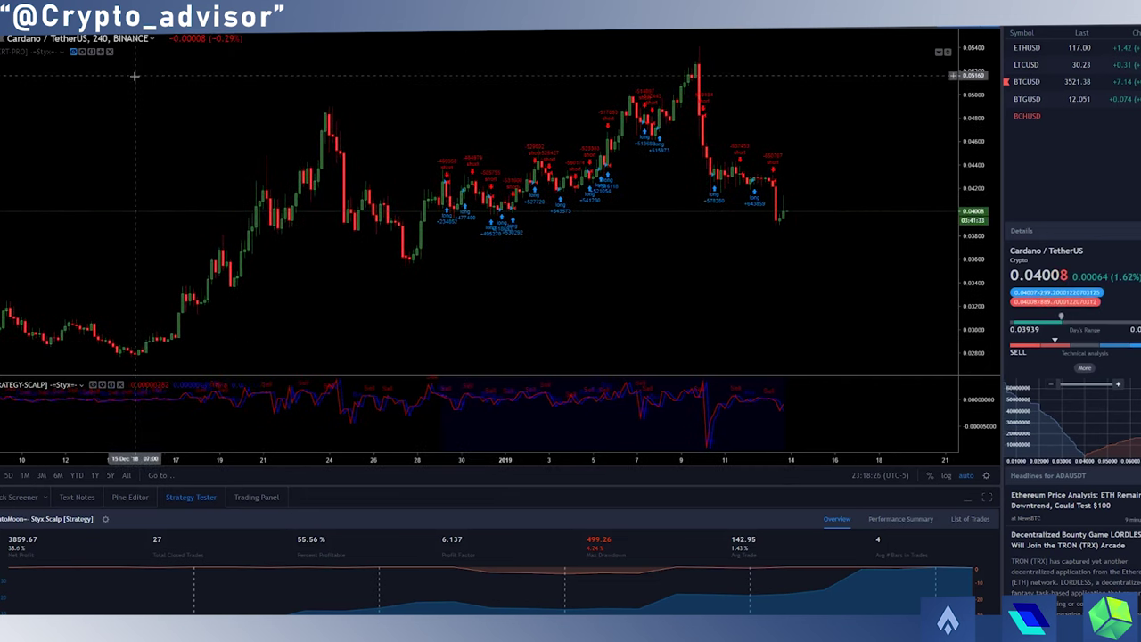
{"action": "right_click", "coordinate": [66, 392]}
{"action": "left_click", "coordinate": [79, 397]}
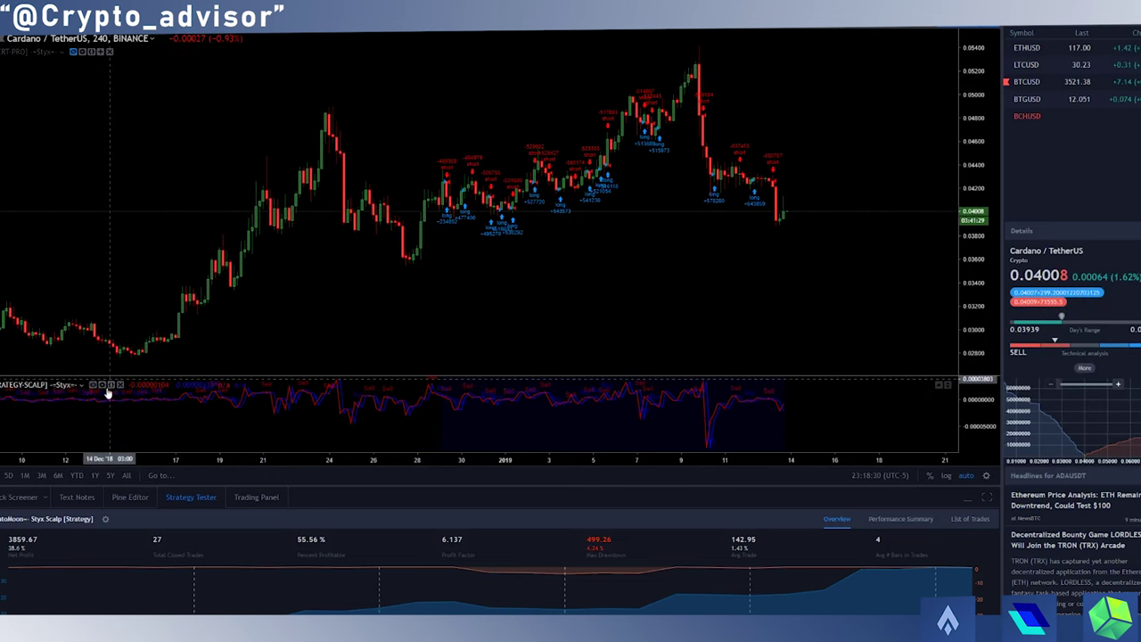
{"action": "left_click", "coordinate": [526, 281]}
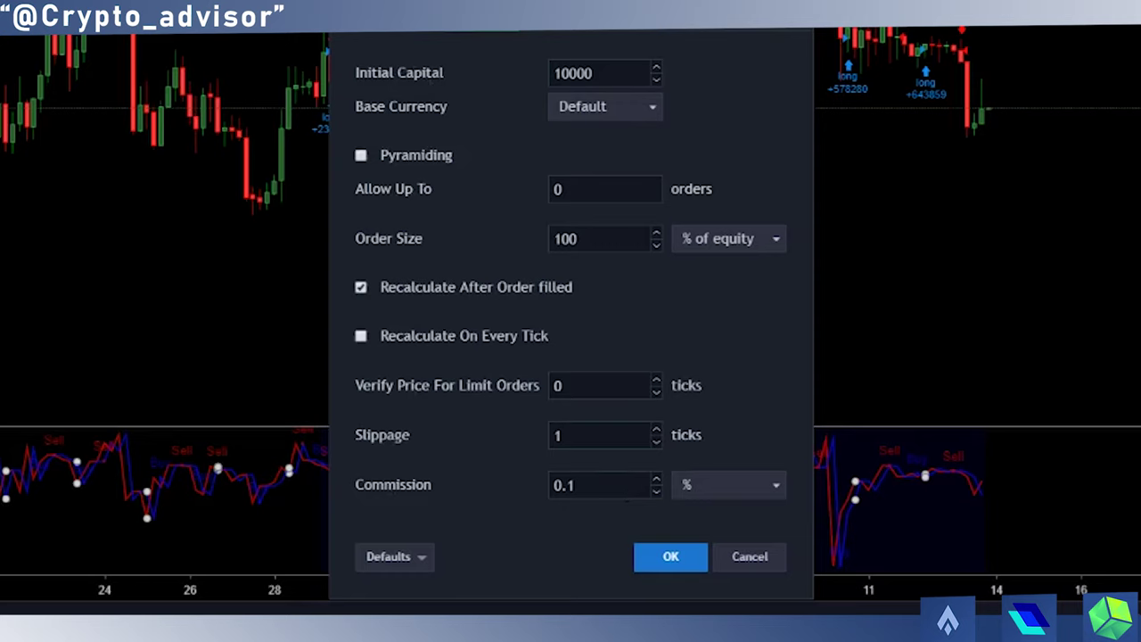
Step: Lower the strategy commission to 0.075% and rerun the backtest
{"action": "left_click", "coordinate": [564, 485]}
{"action": "left_click", "coordinate": [575, 485]}
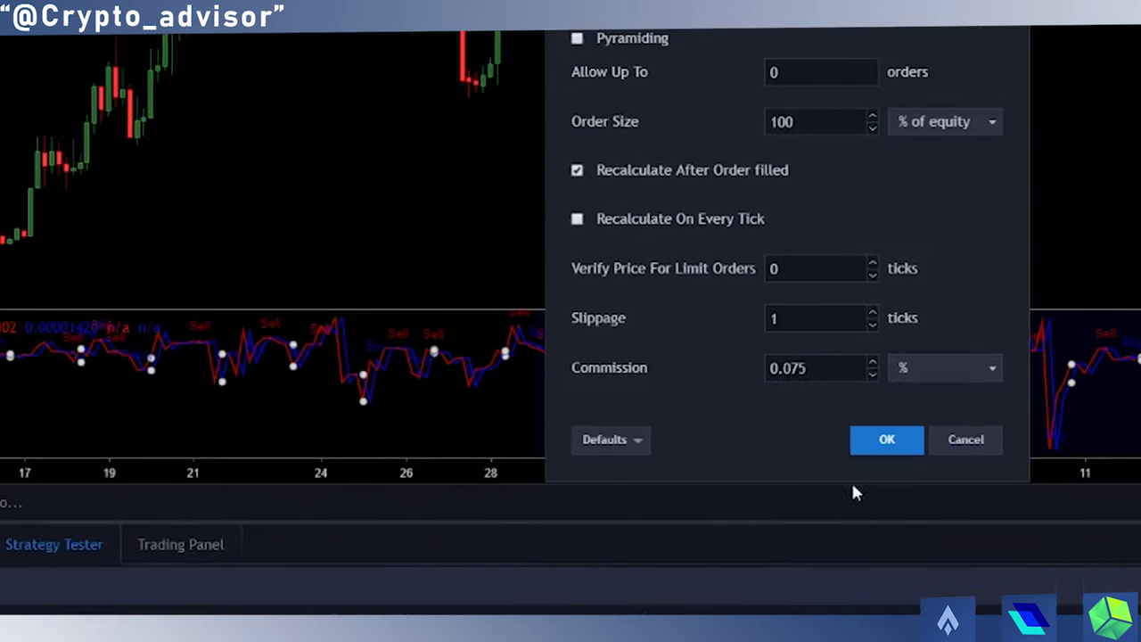
{"action": "left_click", "coordinate": [671, 557]}
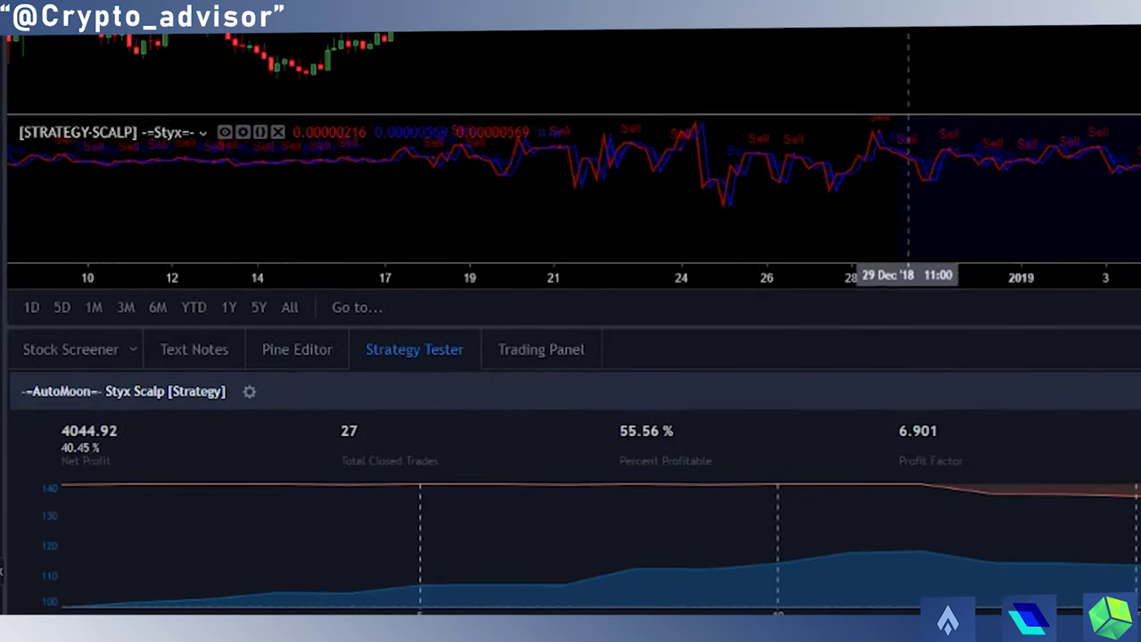
{"action": "scroll", "coordinate": [919, 274], "scroll_direction": "down", "scroll_amount": 3}
{"action": "scroll", "coordinate": [919, 274], "scroll_direction": "up", "scroll_amount": 3}
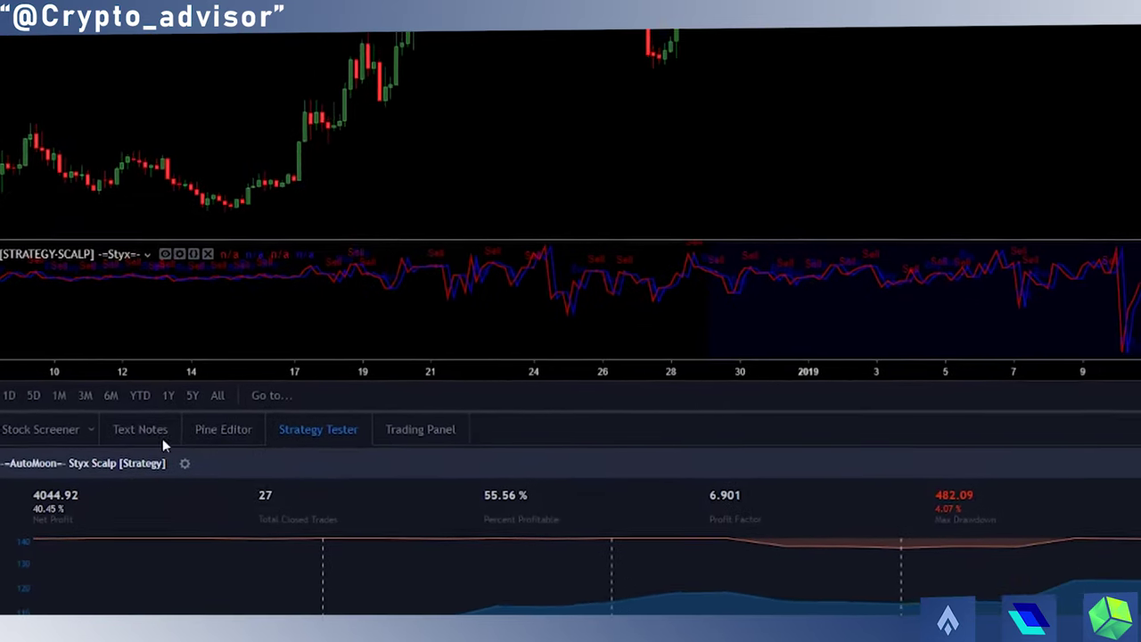
Step: Check that the strategy's Thing input is 26, leaving it unchanged
{"action": "left_click", "coordinate": [150, 506]}
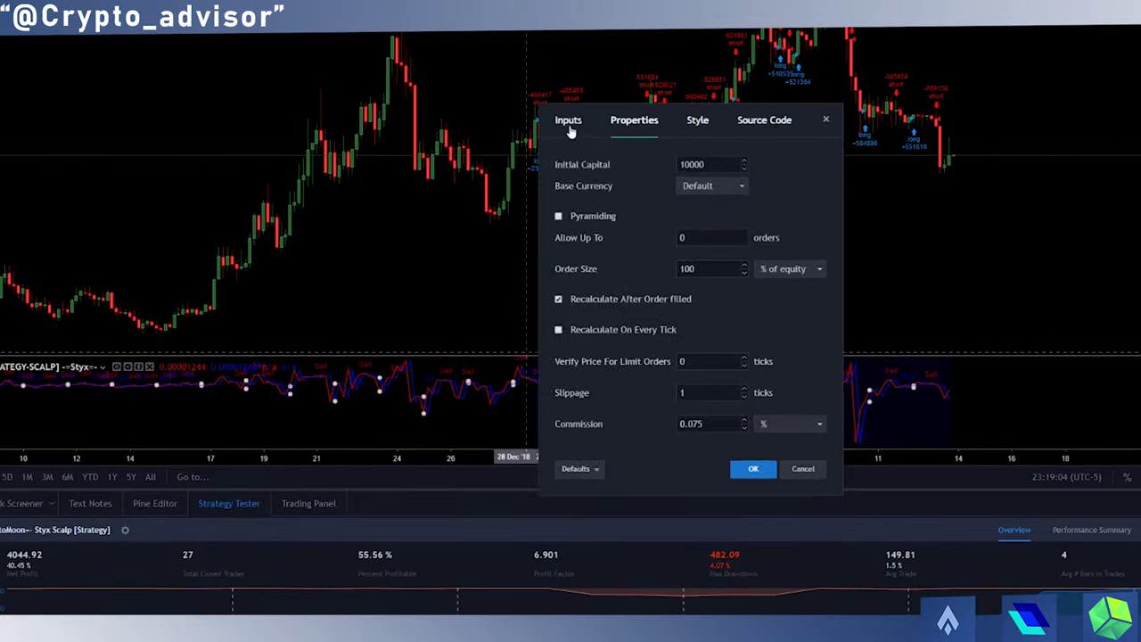
{"action": "left_click", "coordinate": [570, 123]}
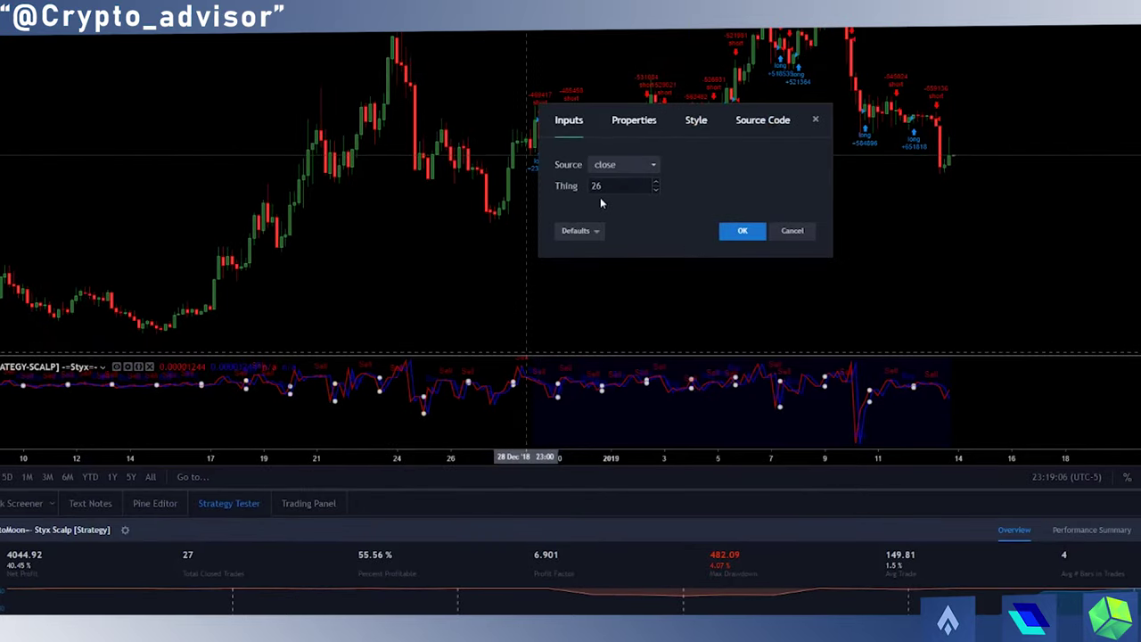
{"action": "left_click", "coordinate": [742, 231]}
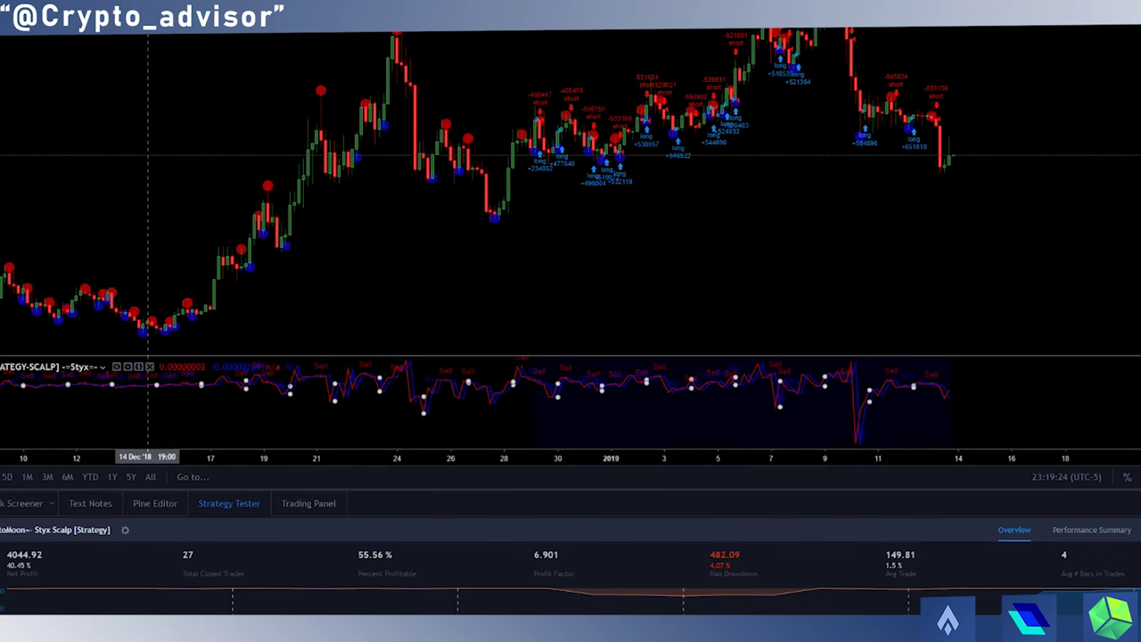
Step: Change the alert script's Thing input from 27 to 26
{"action": "double_click", "coordinate": [556, 239]}
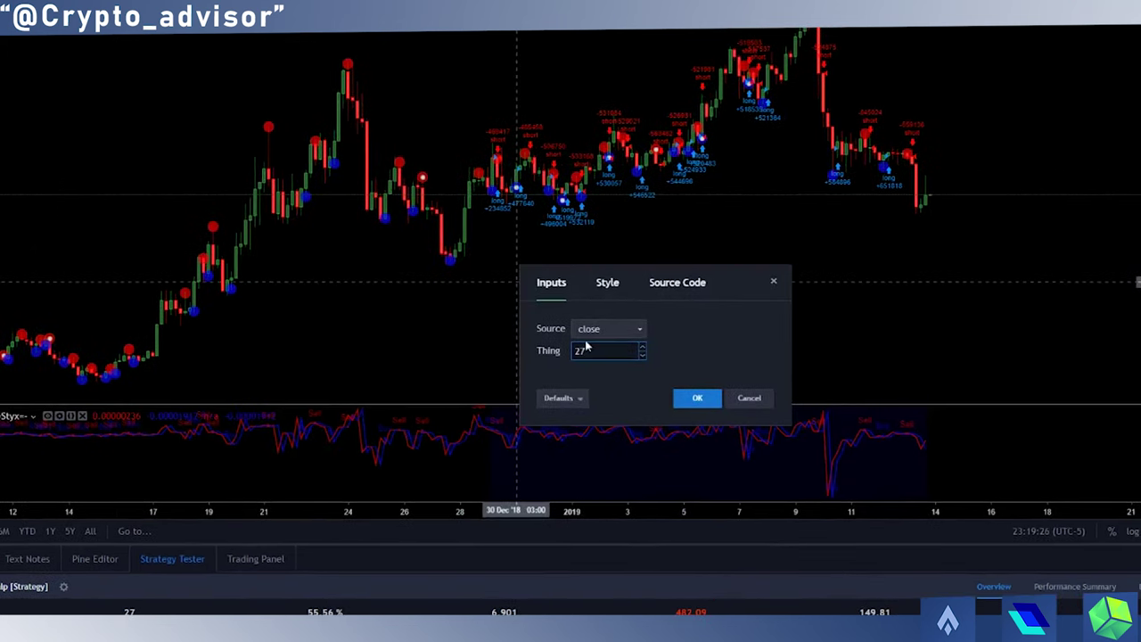
{"action": "double_click", "coordinate": [585, 351]}
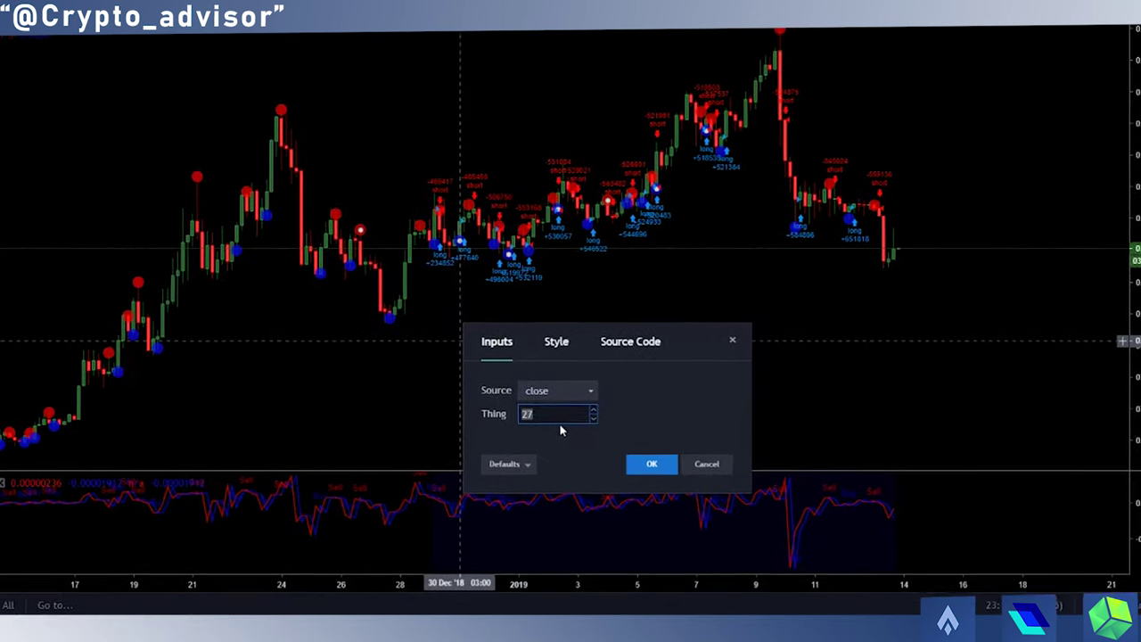
{"action": "type", "text": "26"}
{"action": "key", "text": "Return"}
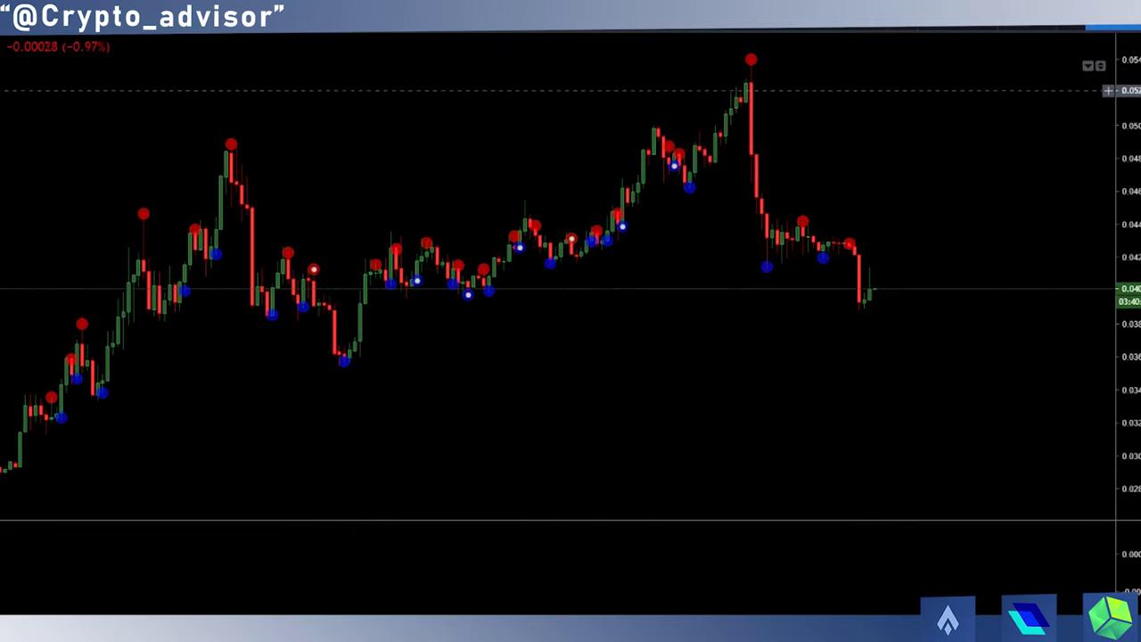
Step: Start a new ADAUSDT 4h ALERT-SCALP alert firing once per bar with an empty message
{"action": "right_click", "coordinate": [690, 196]}
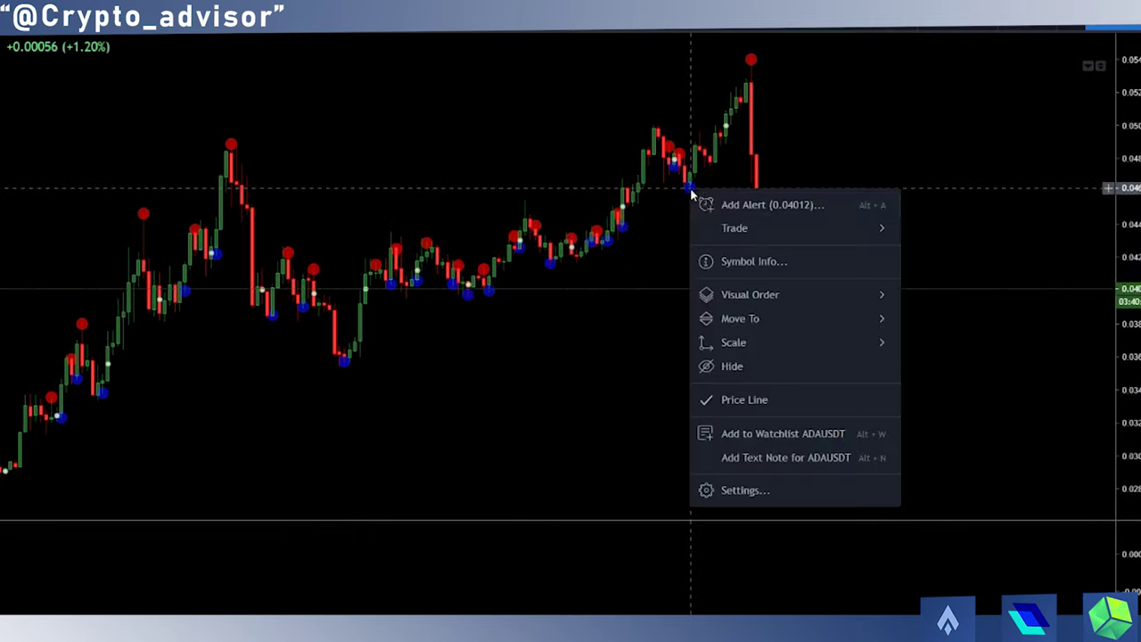
{"action": "key", "text": "Escape"}
{"action": "left_click", "coordinate": [710, 204]}
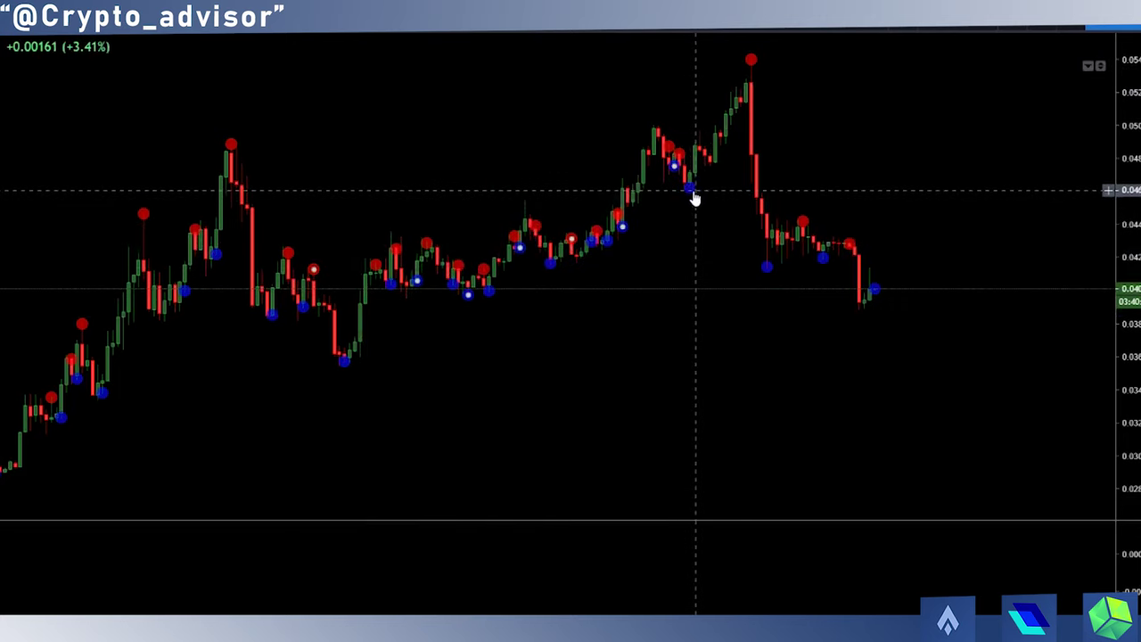
{"action": "key", "text": "alt+a"}
{"action": "left_click", "coordinate": [664, 287]}
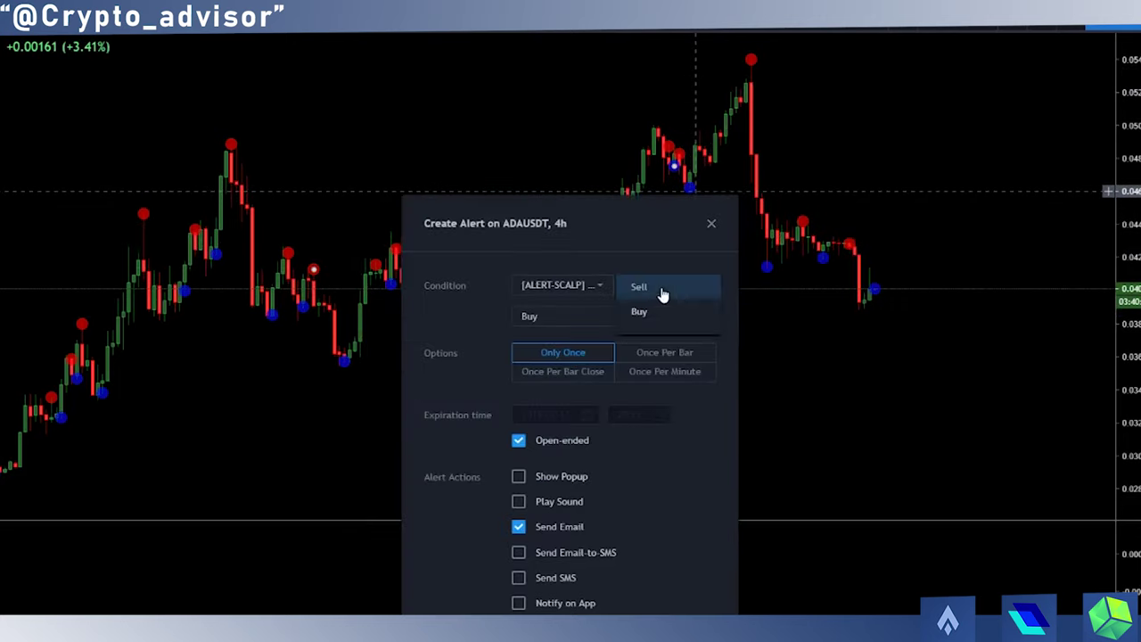
{"action": "left_click", "coordinate": [651, 315]}
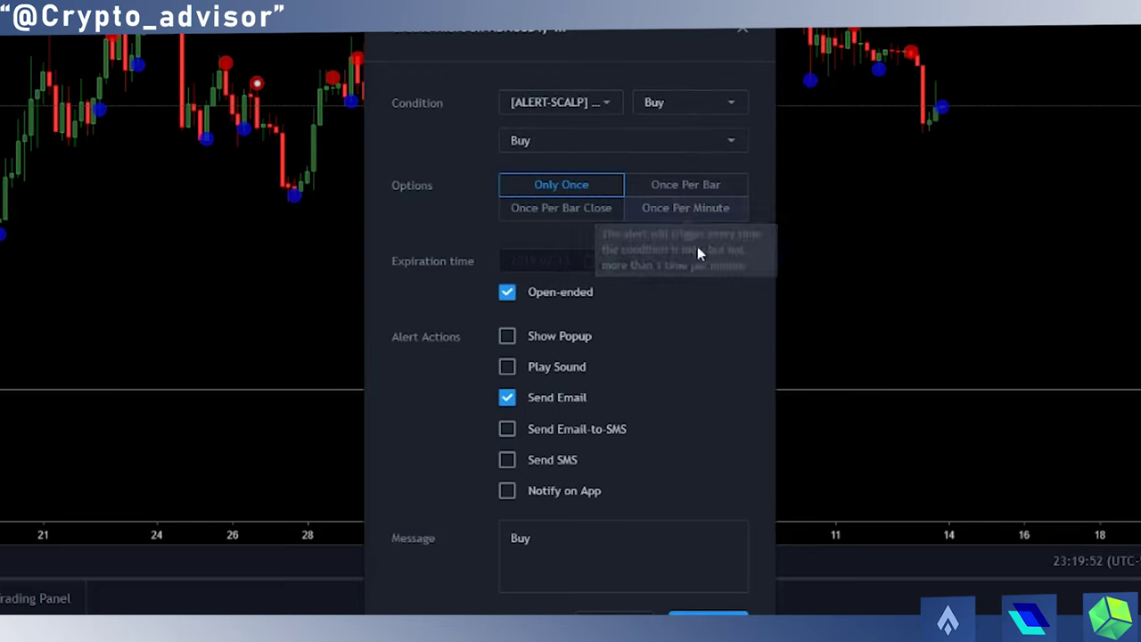
{"action": "left_click", "coordinate": [703, 221]}
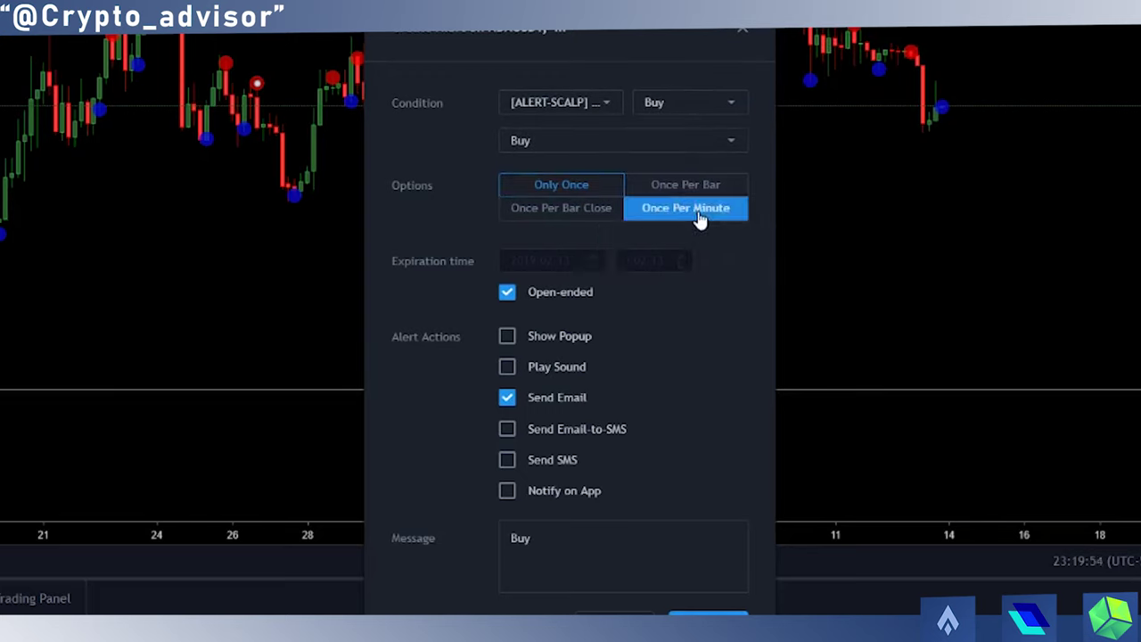
{"action": "left_click", "coordinate": [695, 195]}
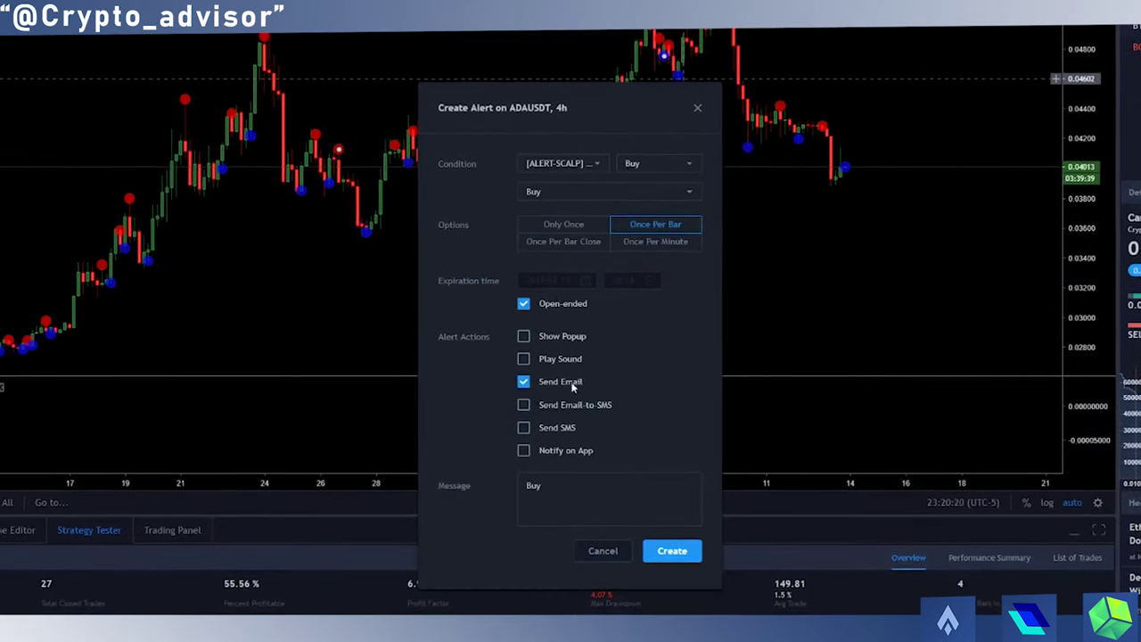
{"action": "left_click_drag", "start_coordinate": [546, 486], "coordinate": [444, 492]}
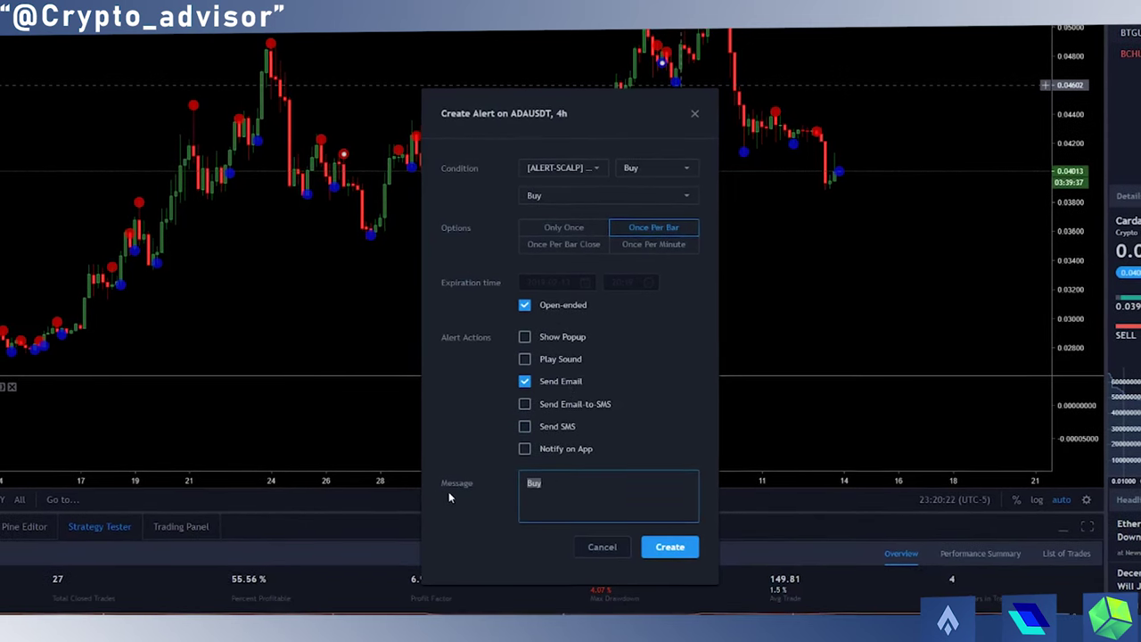
{"action": "key", "text": "BackSpace"}
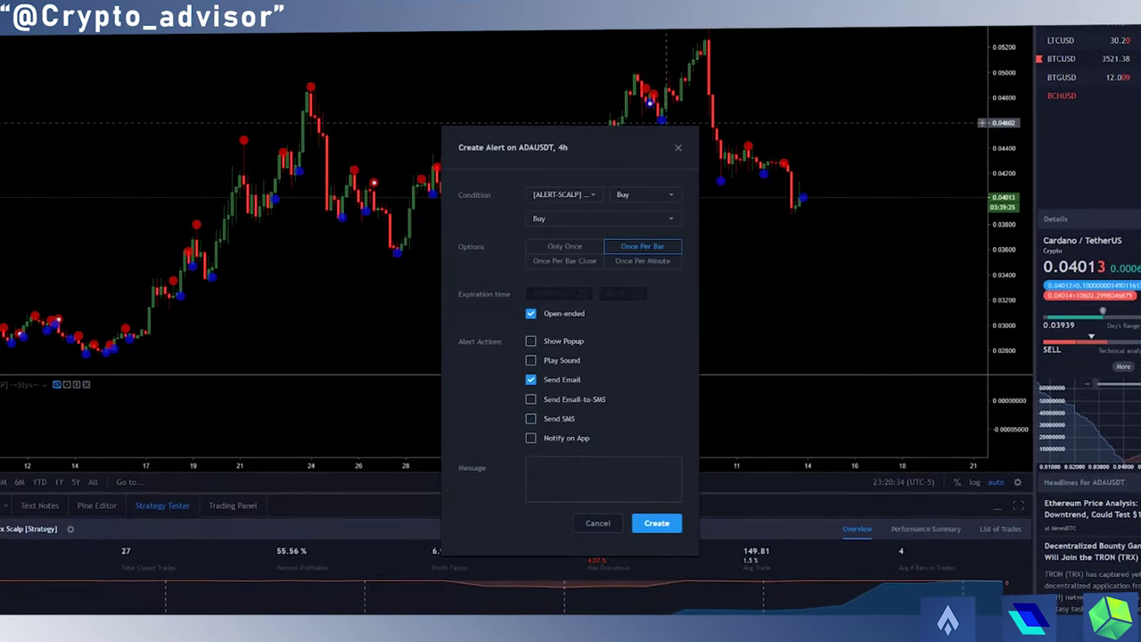
Step: Switch both signal conditions to Sell and create the email alert
{"action": "left_click", "coordinate": [642, 195]}
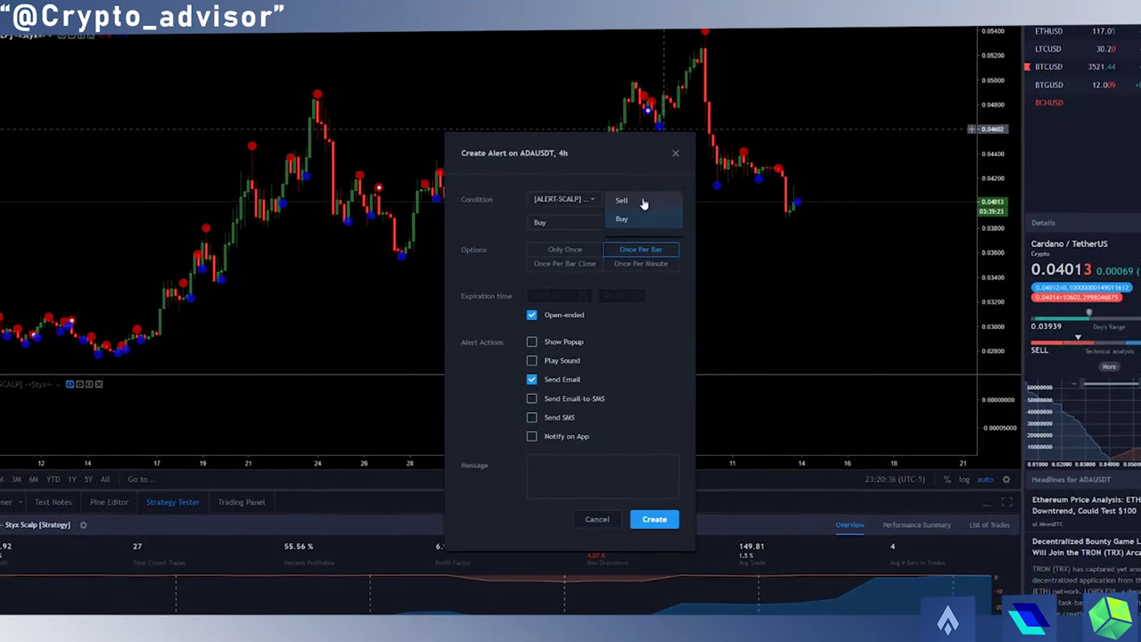
{"action": "left_click", "coordinate": [642, 202]}
{"action": "left_click", "coordinate": [624, 223]}
{"action": "left_click", "coordinate": [606, 243]}
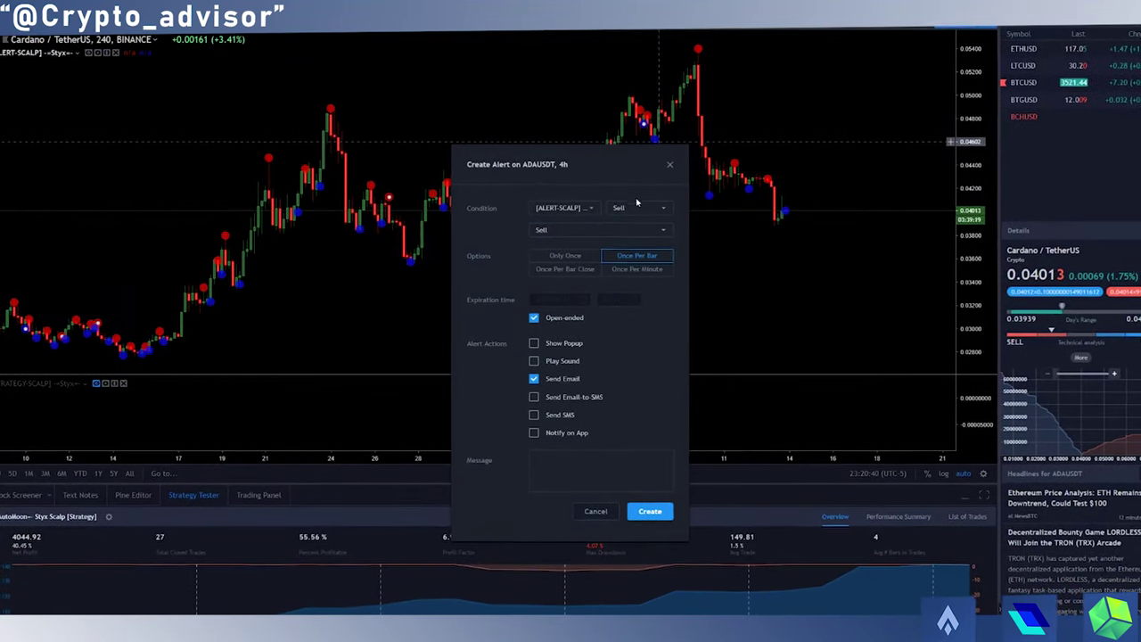
{"action": "left_click", "coordinate": [650, 511]}
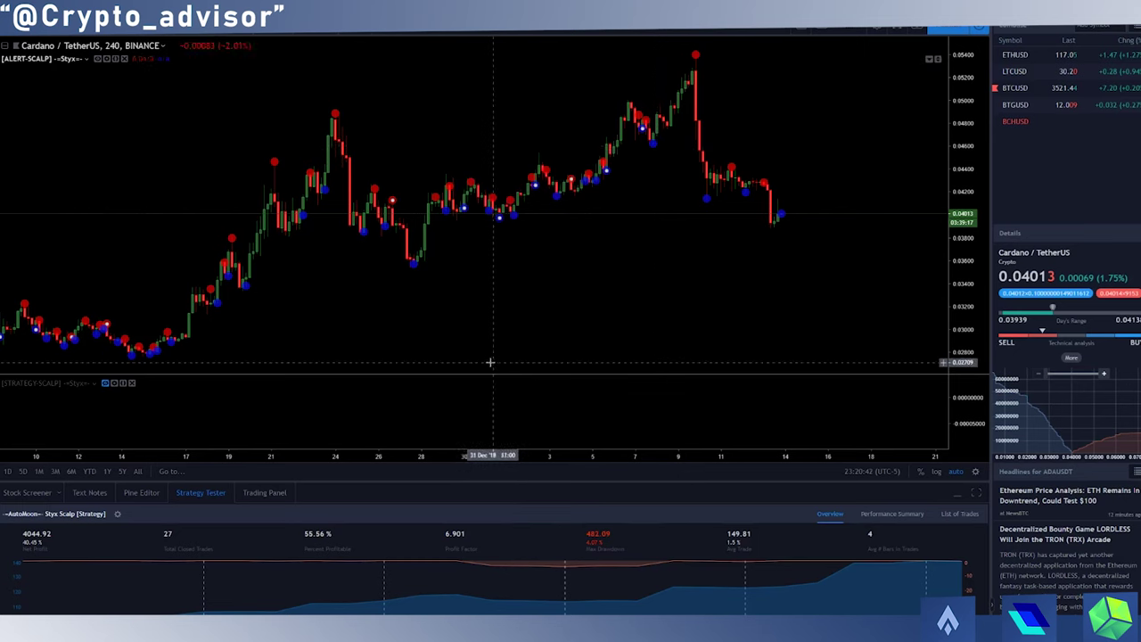
{"action": "scroll", "coordinate": [480, 350], "scroll_direction": "down", "scroll_amount": 3}
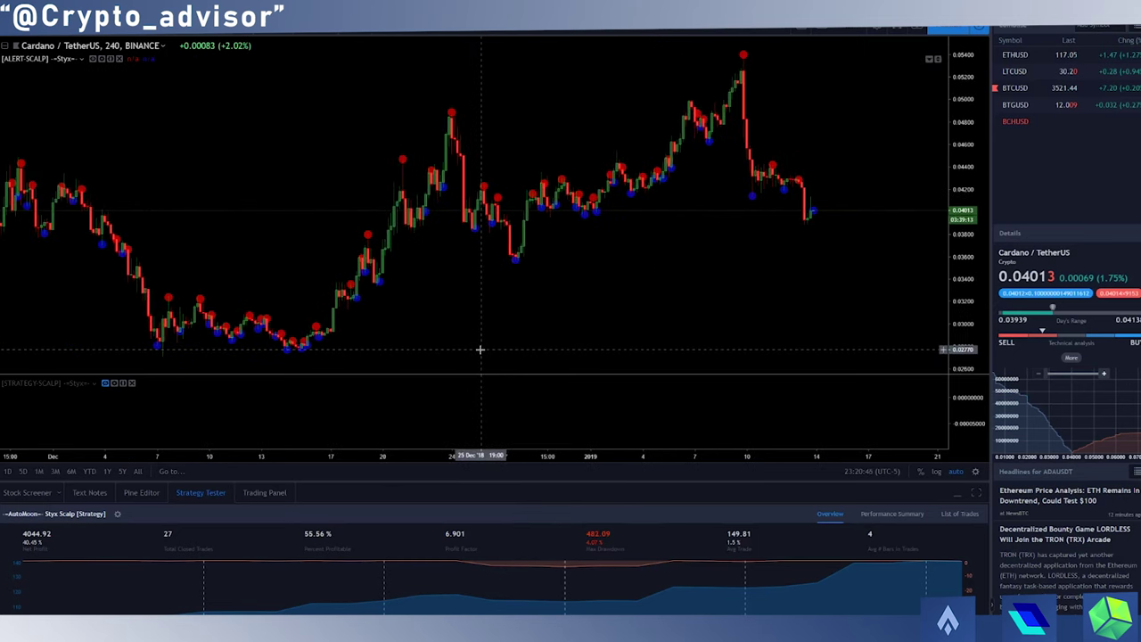
{"action": "scroll", "coordinate": [548, 349], "scroll_direction": "up", "scroll_amount": 4}
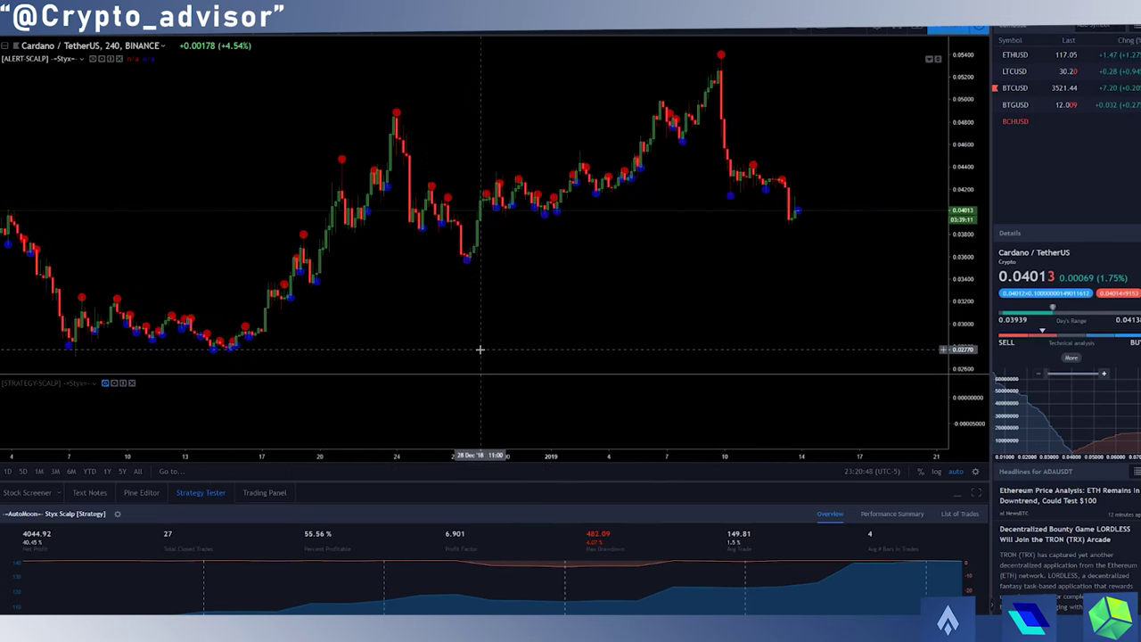